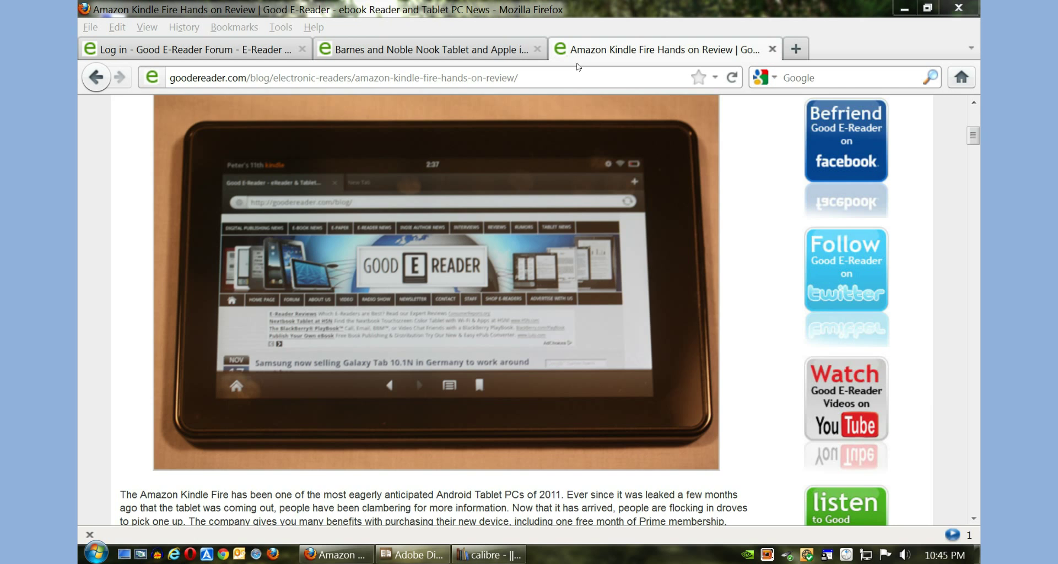
Jump back to the top of the Good E-Reader Kindle Fire review in Firefox.
key("Home")
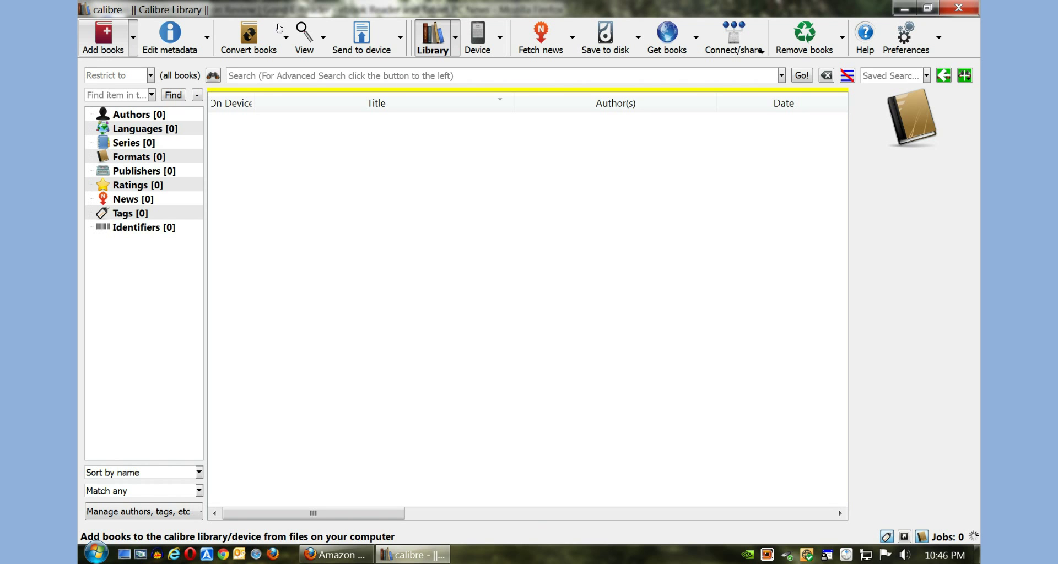
Import 'A Night to Surrender' from the Desktop into the calibre library via single-directory add.
left_click(108, 23)
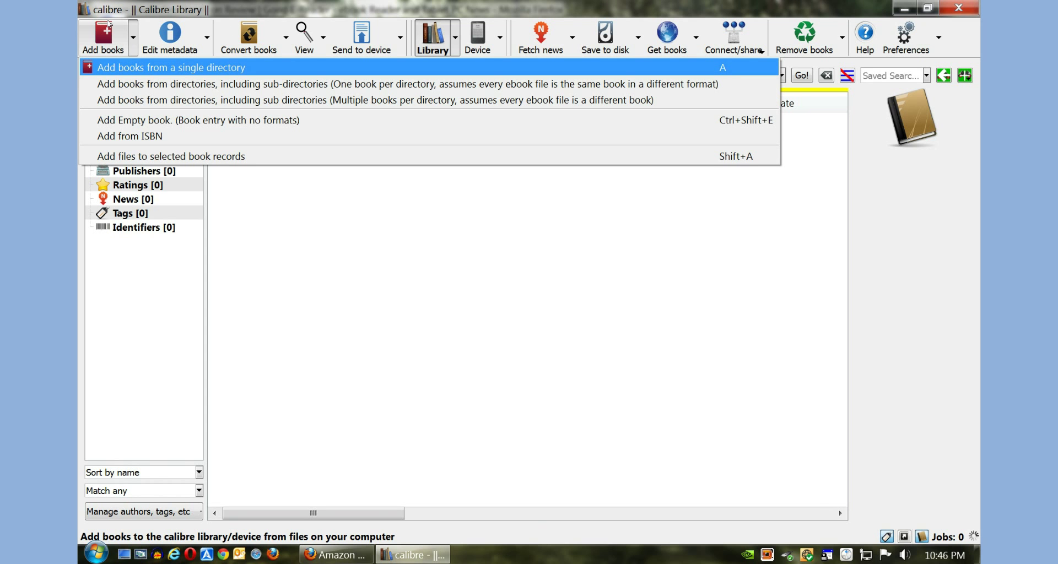
key("Return")
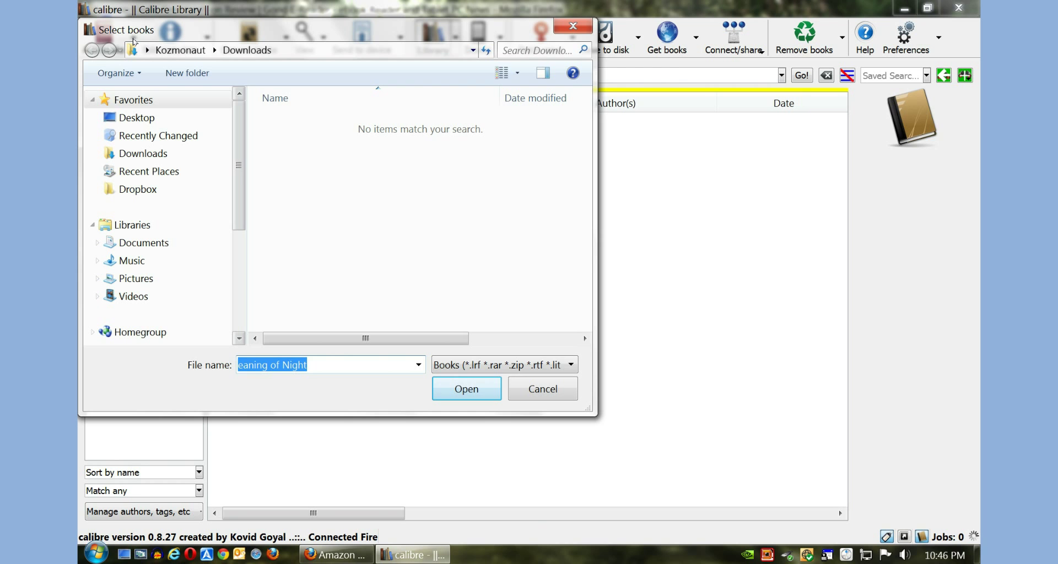
left_click(137, 117)
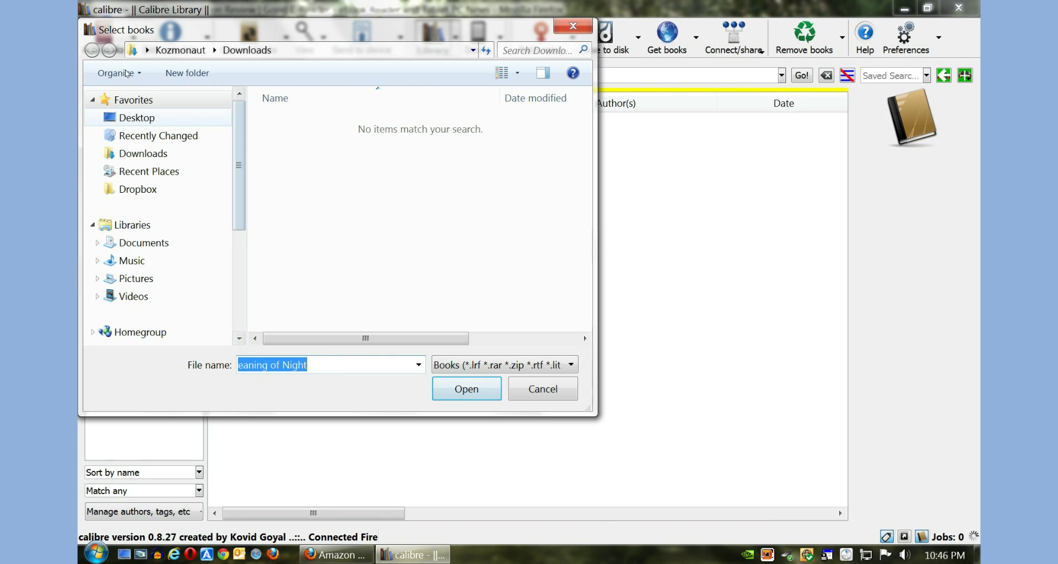
scroll(364, 78, "down", 5)
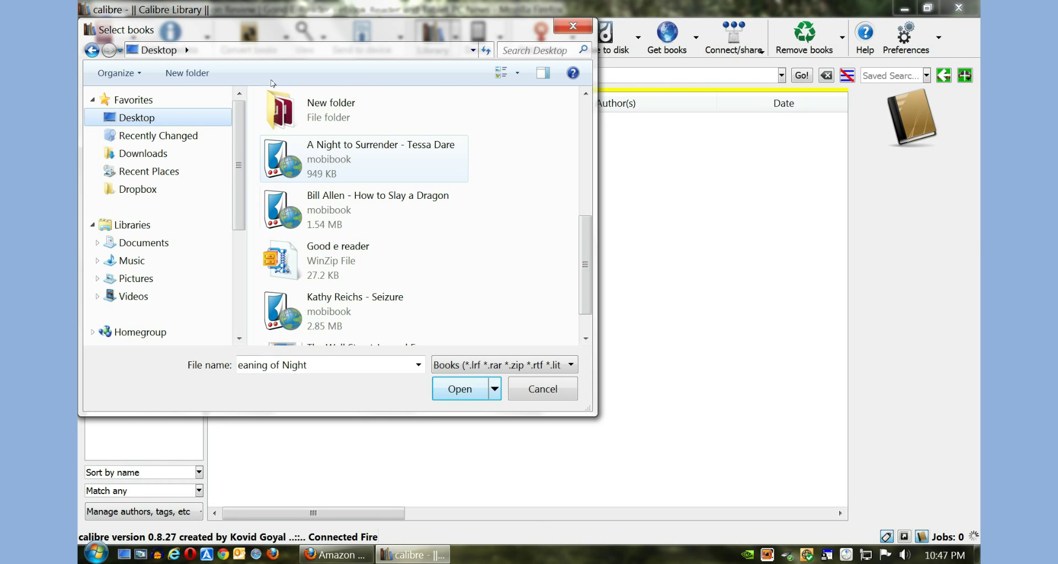
key("Down")
key("Return")
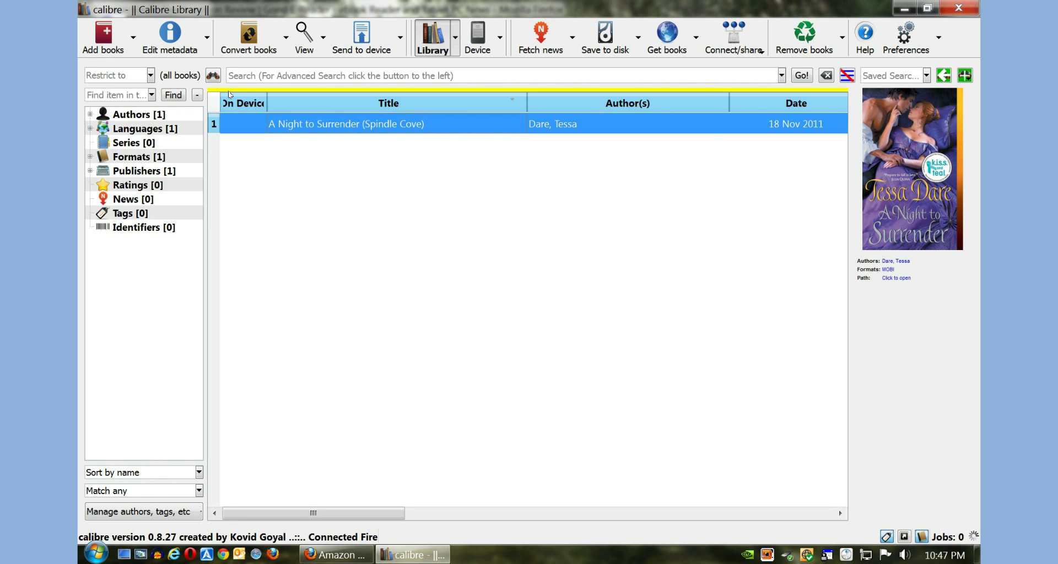
In Edit metadata, cut '(Spindle Cove)' from the title and enter Spindle Cove as the series.
key("Menu")
key("Right")
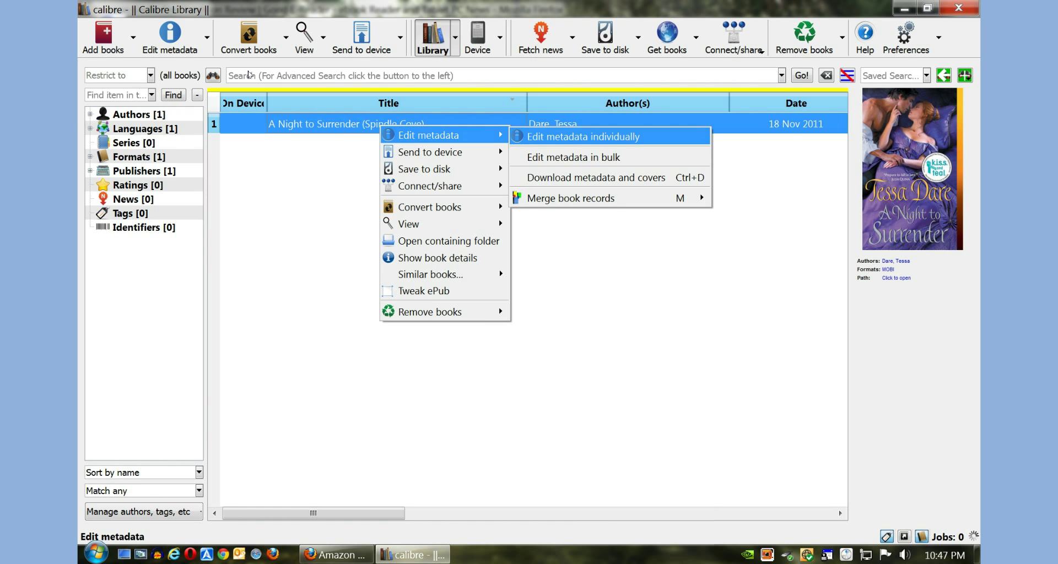
key("Return")
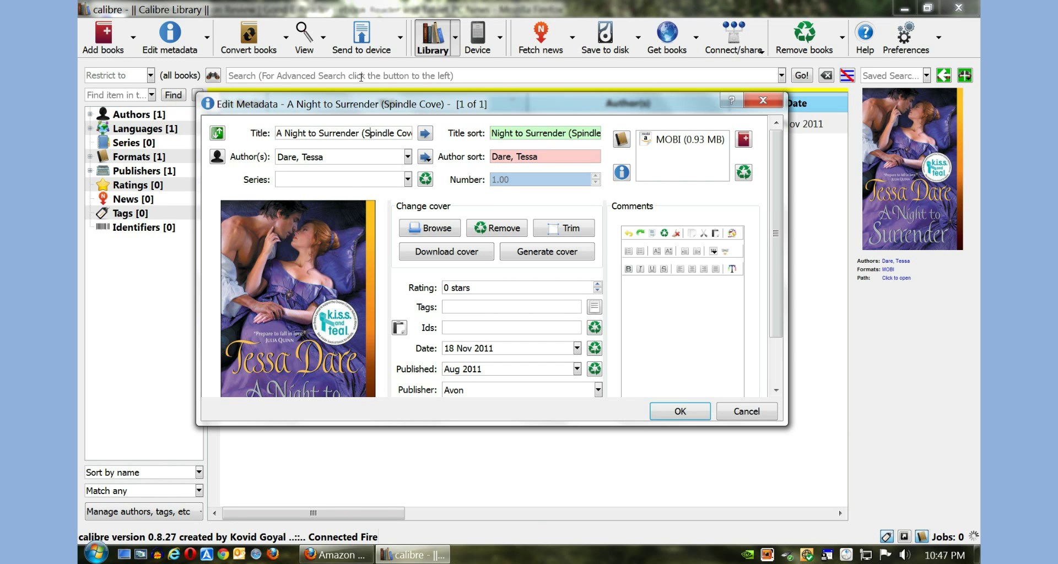
key("Right")
key("Right")
key("Right")
key("Right")
key("shift+End")
key("Left")
key("Left")
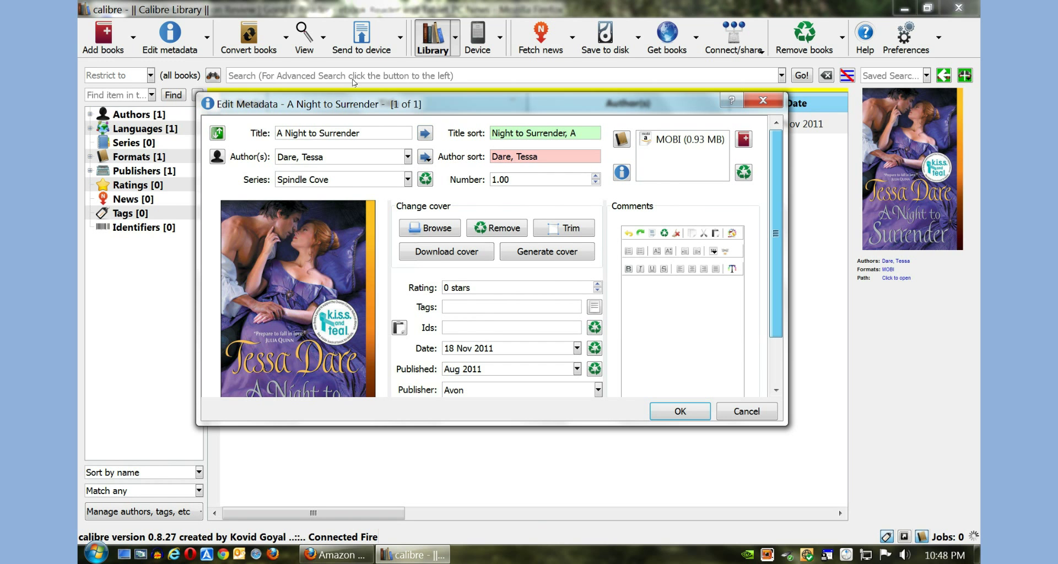
scroll(471, 124, "down", 2)
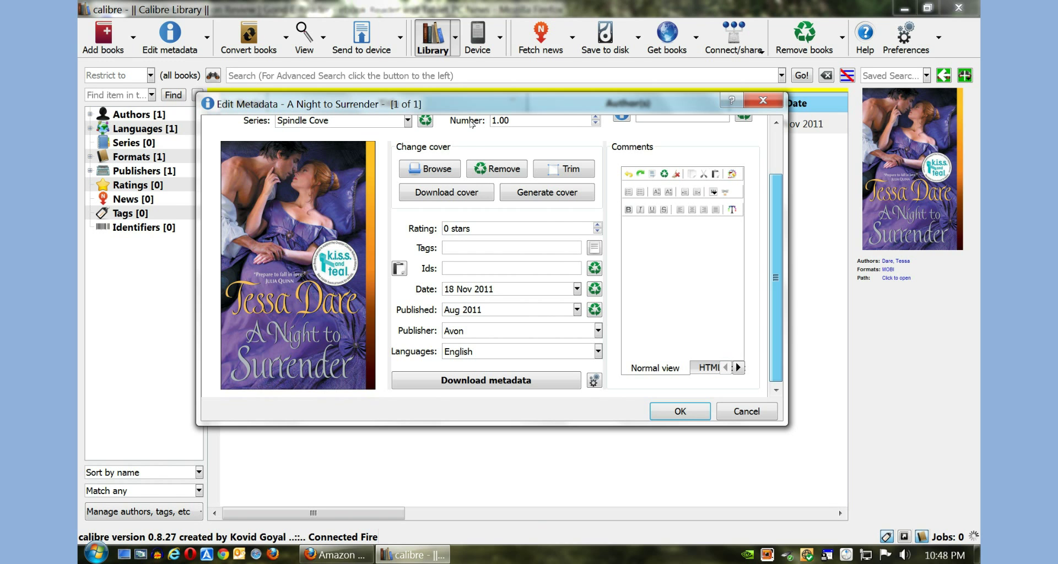
key("Tab")
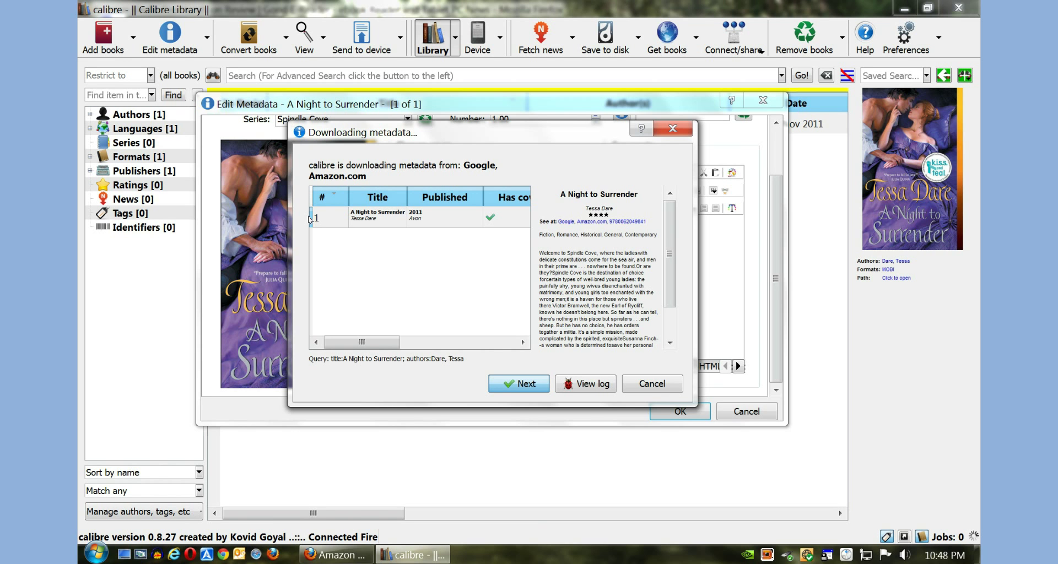
Accept the single Google/Amazon match (2011, Avon) and apply its cover and metadata.
double_click(332, 219)
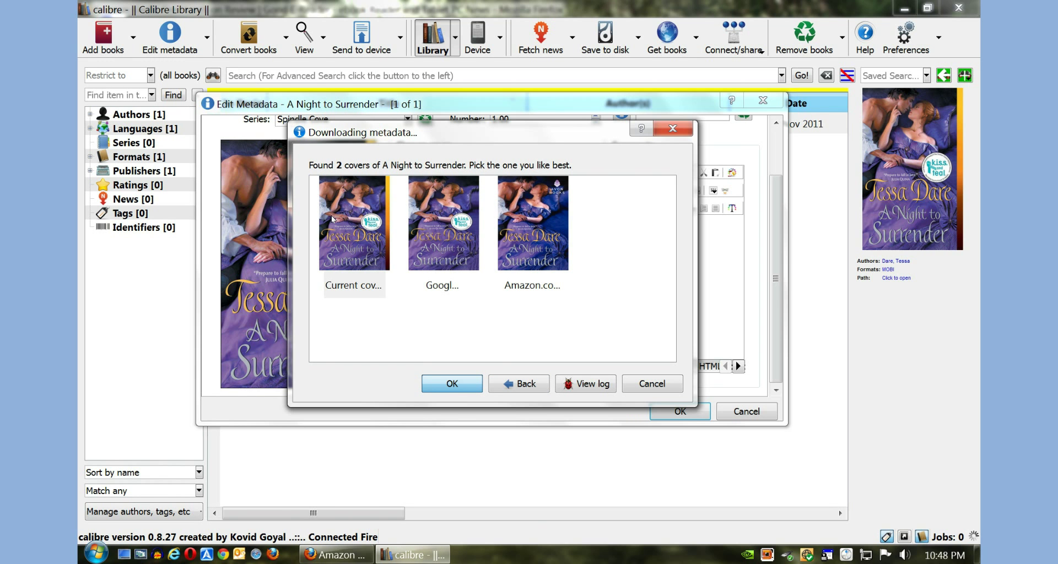
double_click(298, 219)
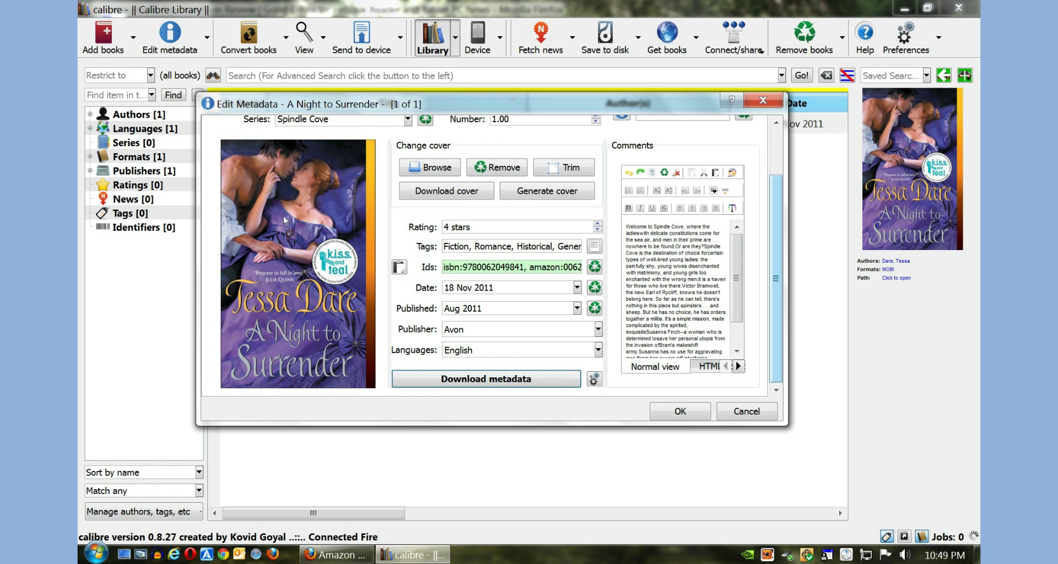
Confirm the Edit Metadata dialog so Spindle Cove Book 1, tags, rating and description are stored.
scroll(471, 144, "up", 3)
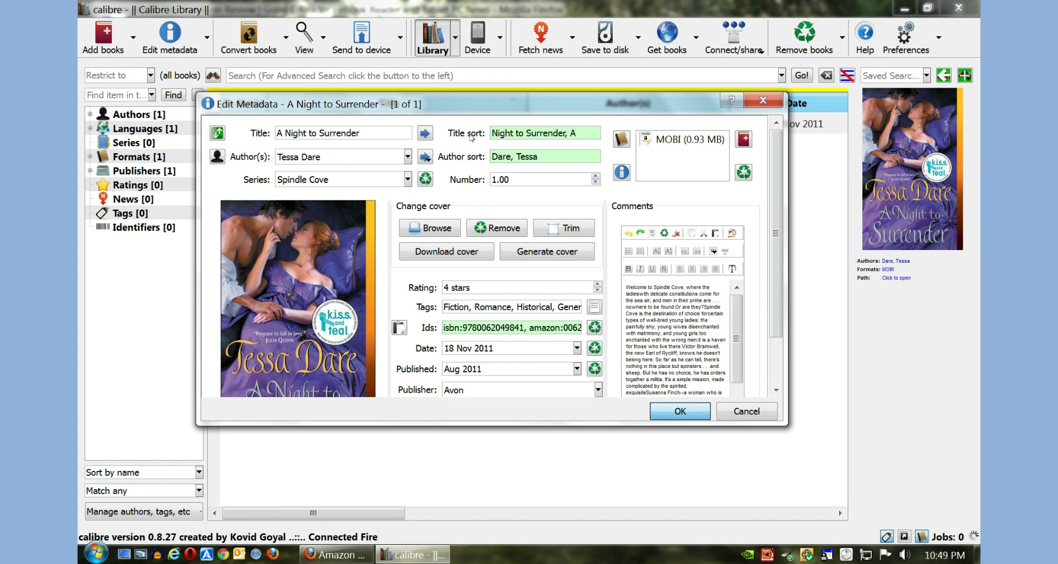
key("Return")
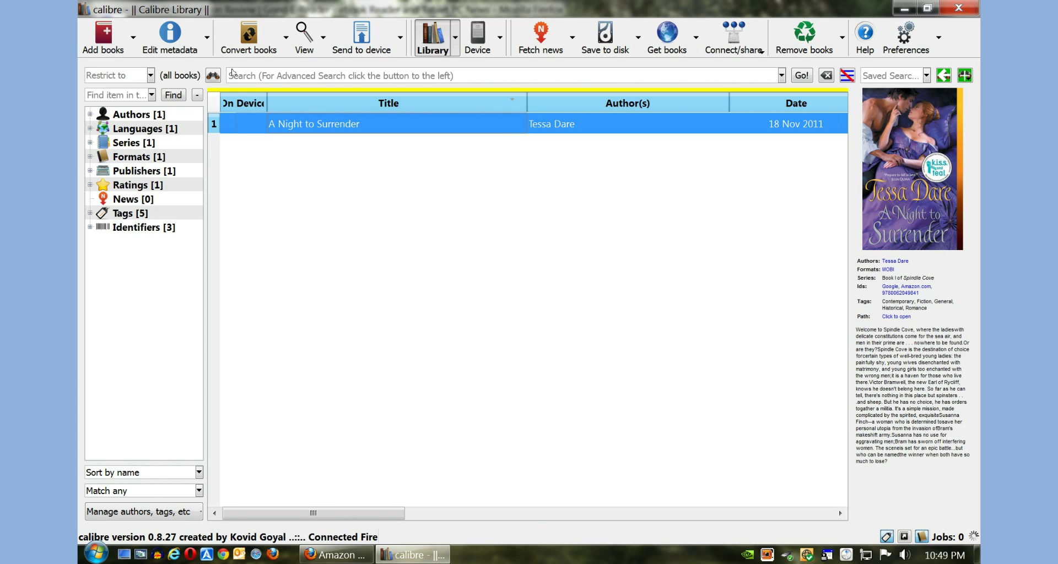
Send A Night to Surrender to the Kindle's main memory.
key("Menu")
key("Down")
key("Right")
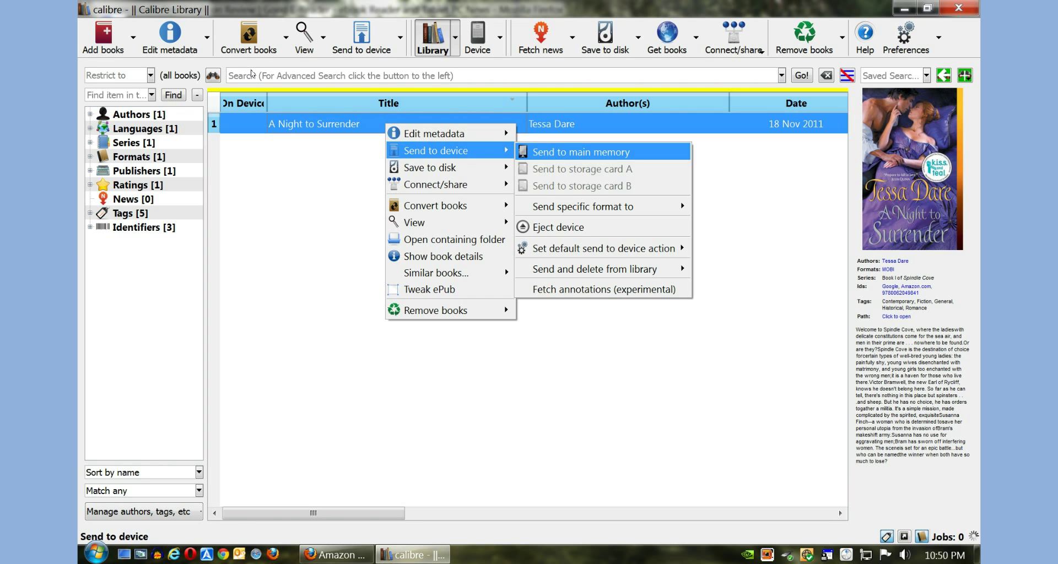
key("Return")
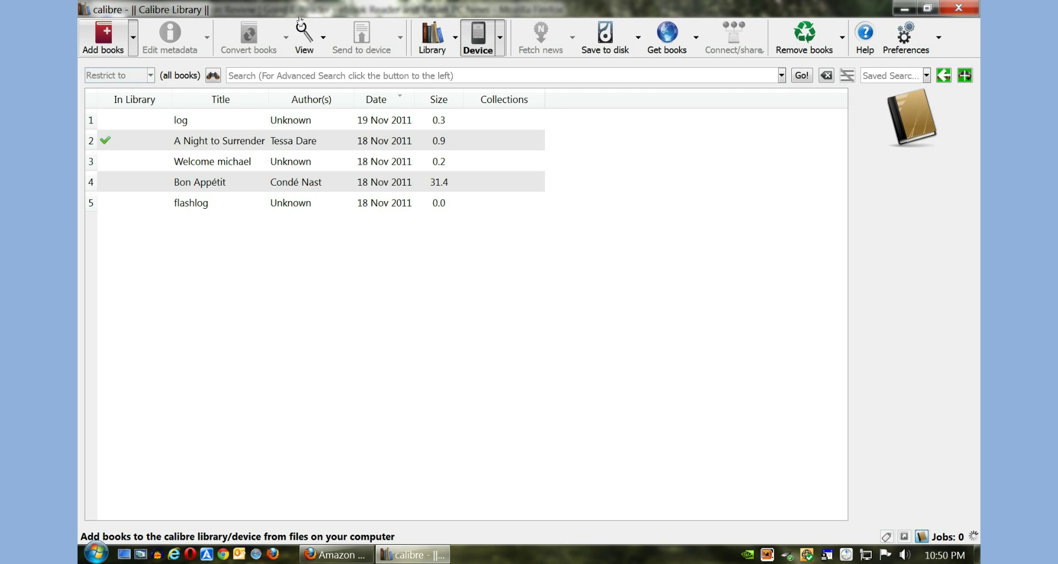
Add How to Slay a Dragon from the Desktop directly onto the Kindle.
left_click(109, 30)
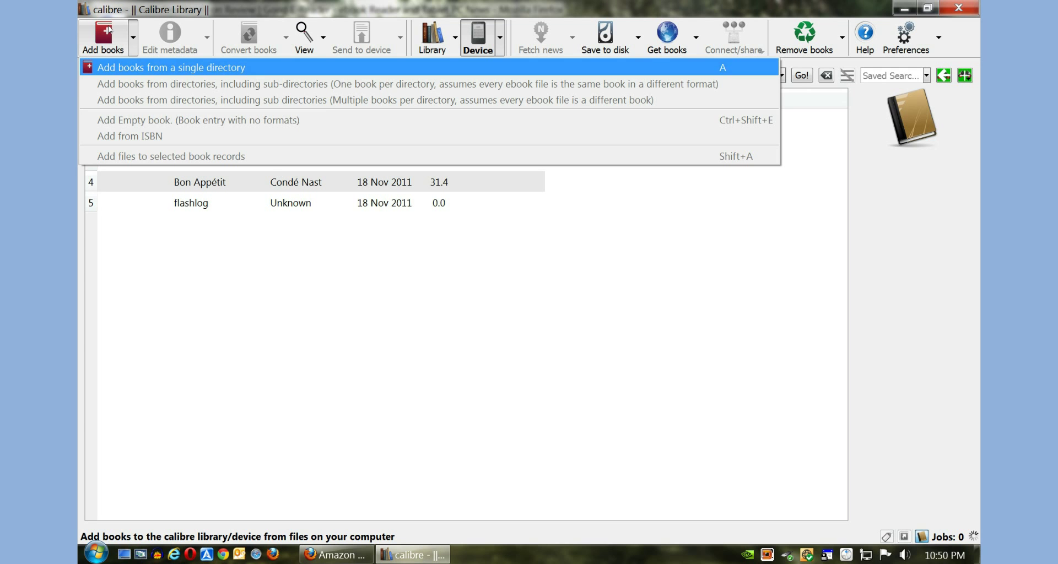
left_click(110, 41)
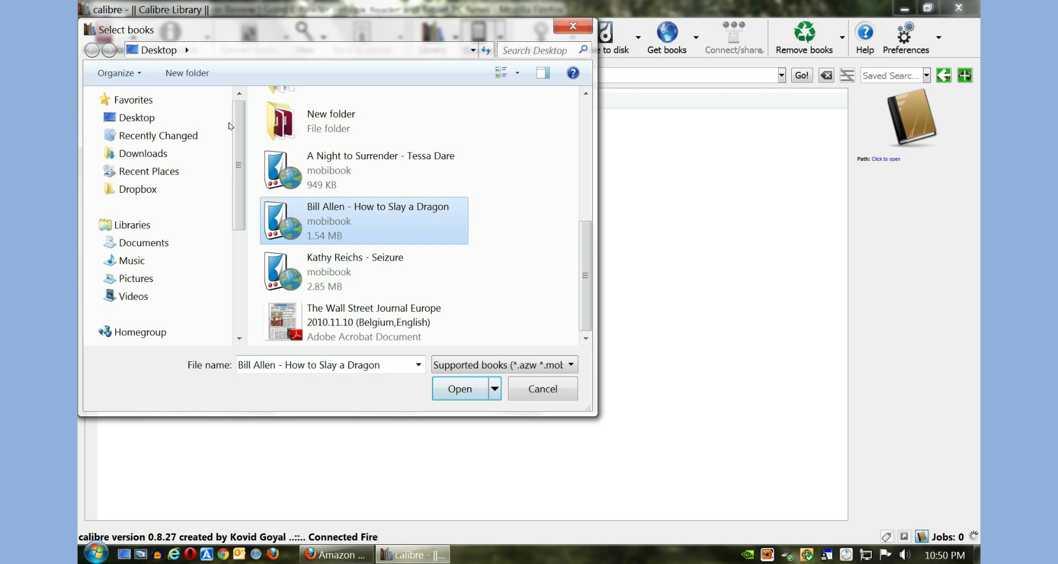
key("Return")
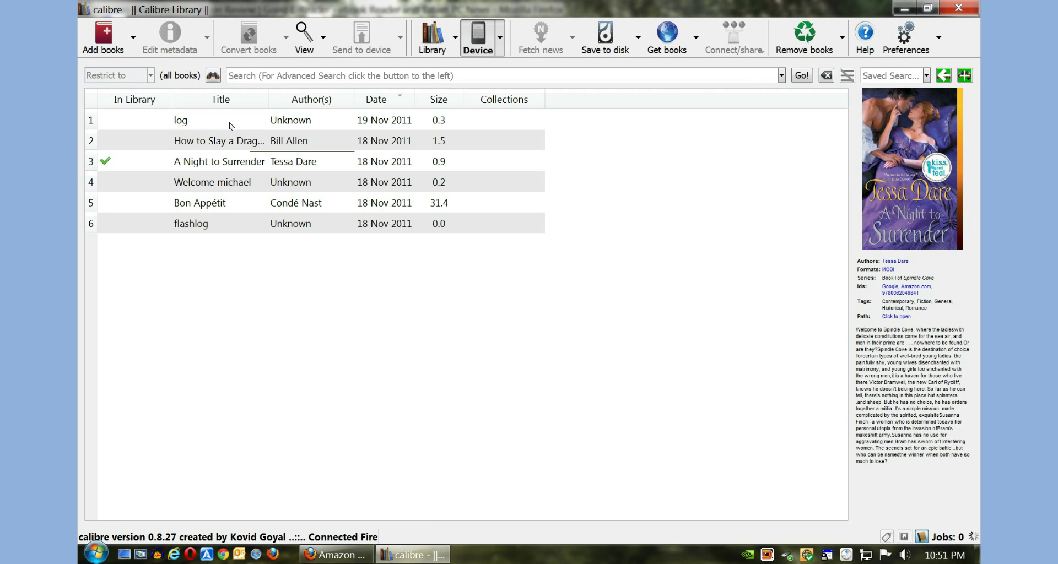
Select A Night to Surrender and delete it, choosing Library as the place to remove it from.
key("Up")
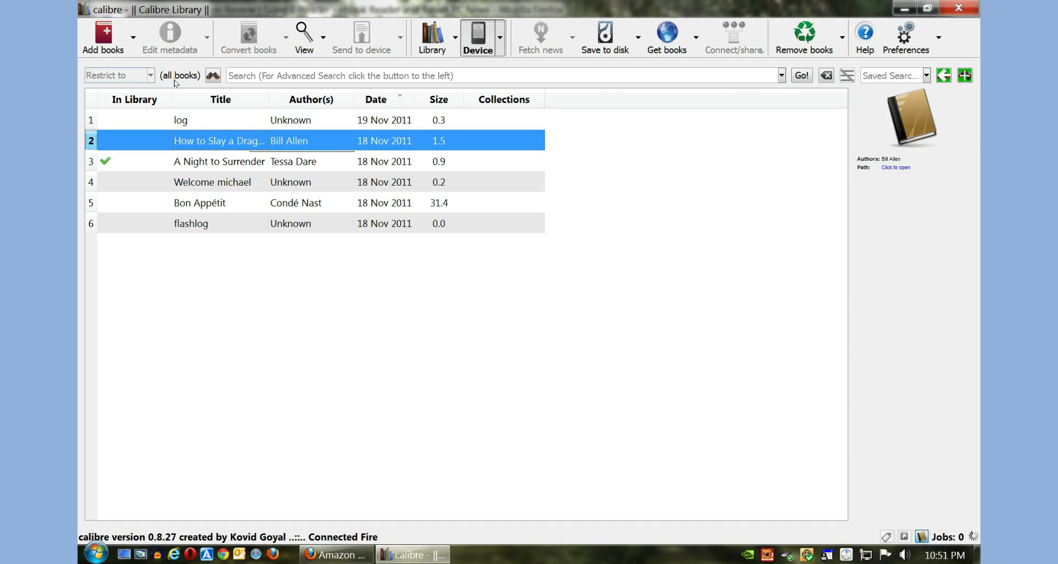
key("Down")
key("Up")
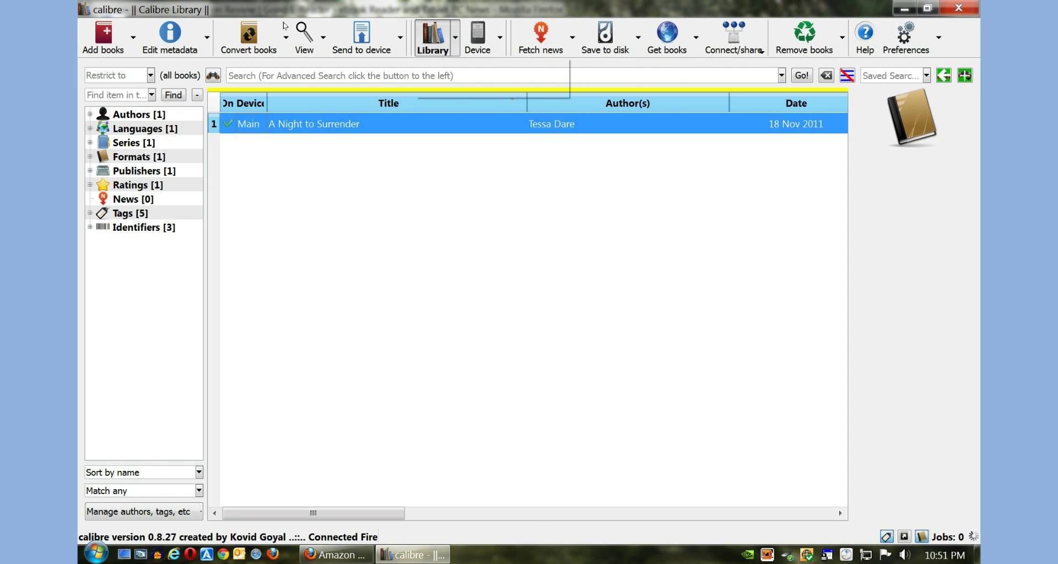
right_click(414, 123)
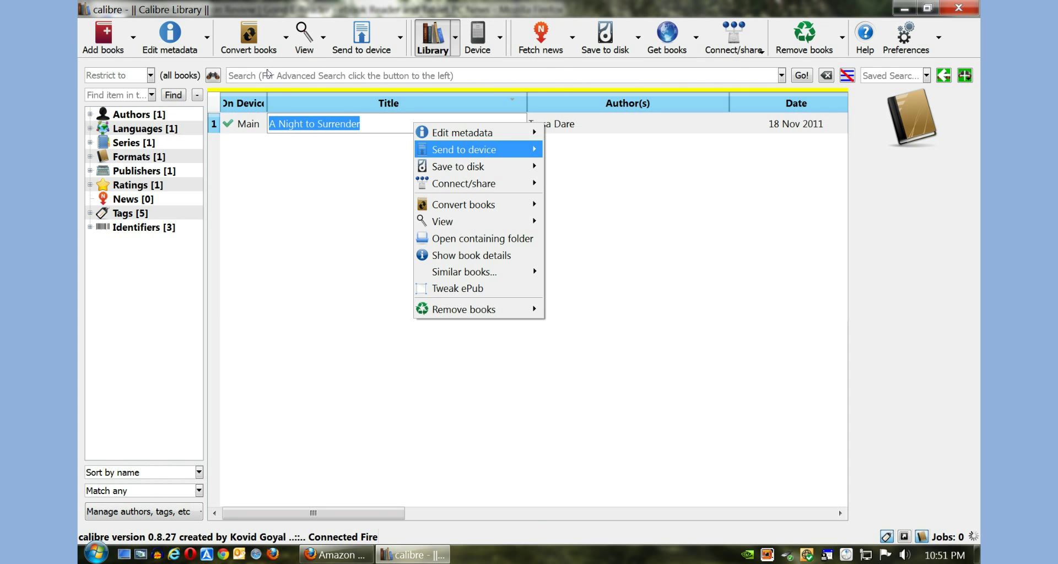
left_click(400, 267)
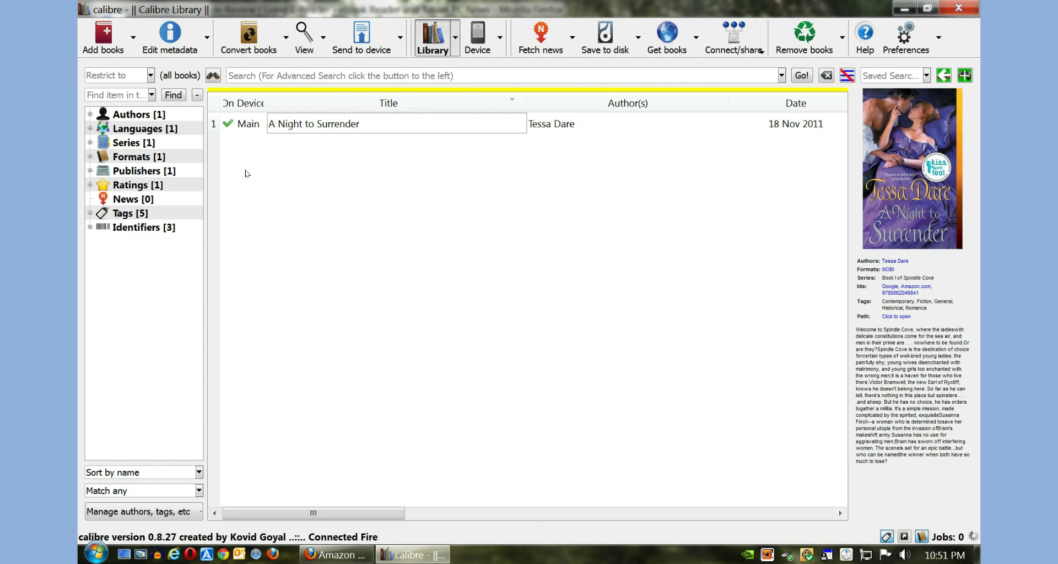
key("ctrl+a")
key("Menu")
key("Up")
key("Right")
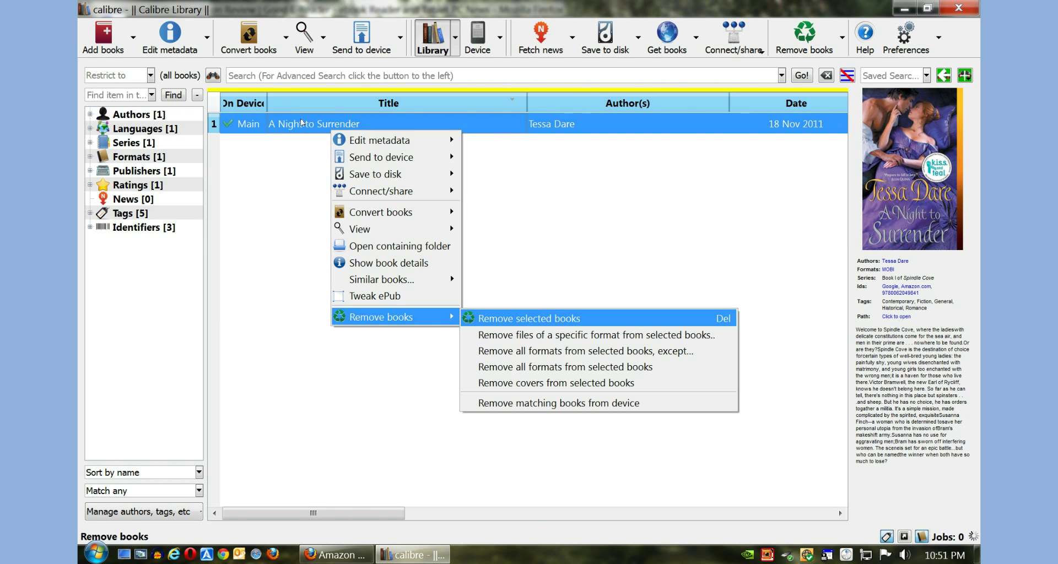
key("Return")
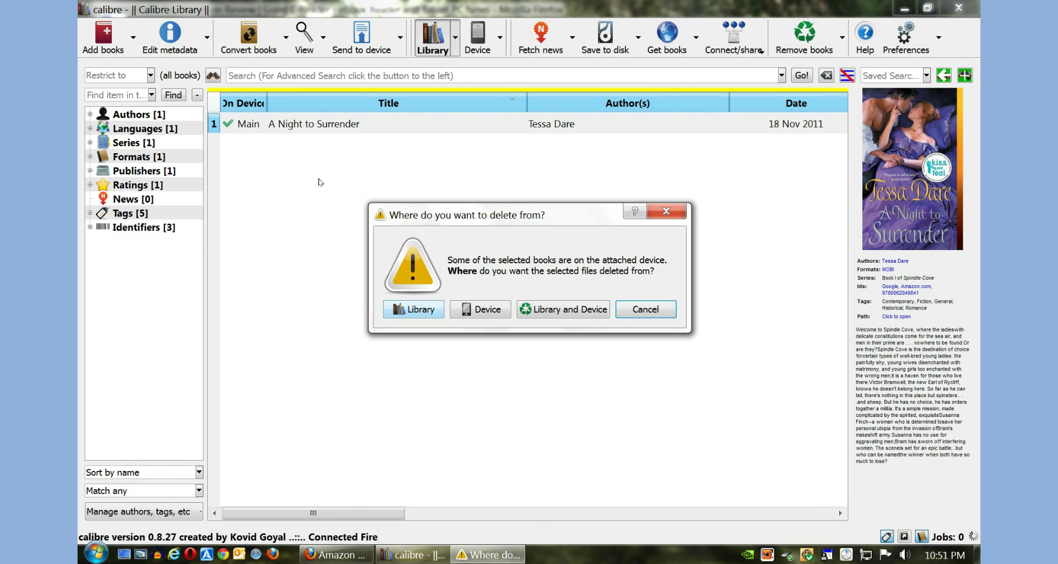
key("Return")
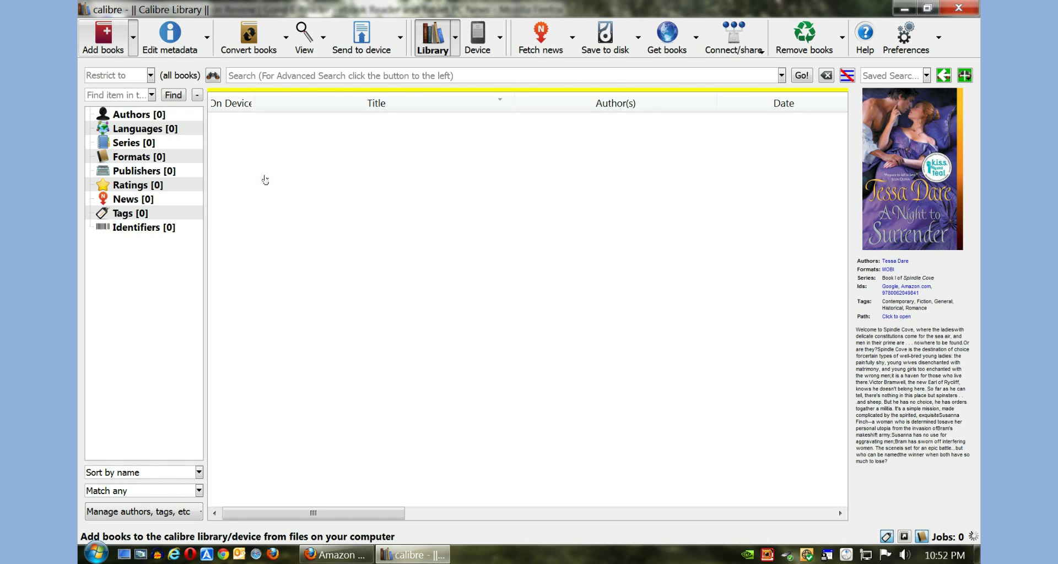
Import 'Kathy Reichs - Seizure' from the Desktop's New folder into the library.
left_click(109, 25)
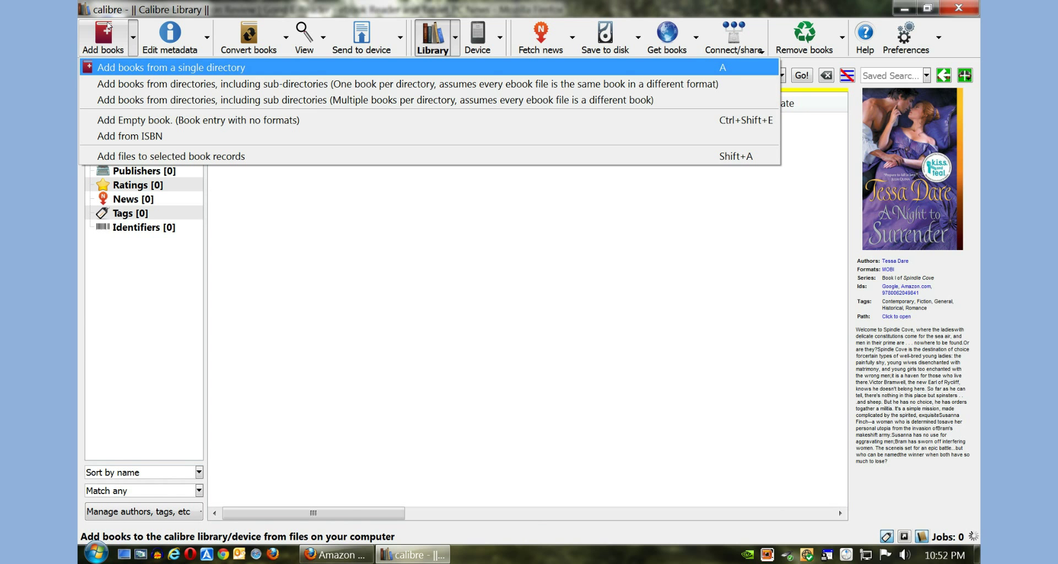
key("Return")
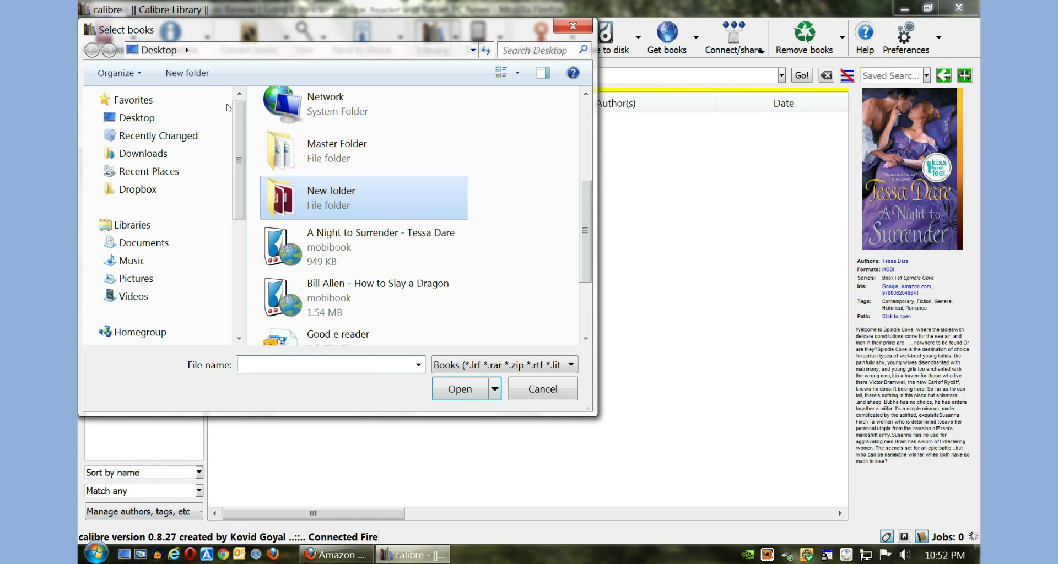
key("Return")
key("k")
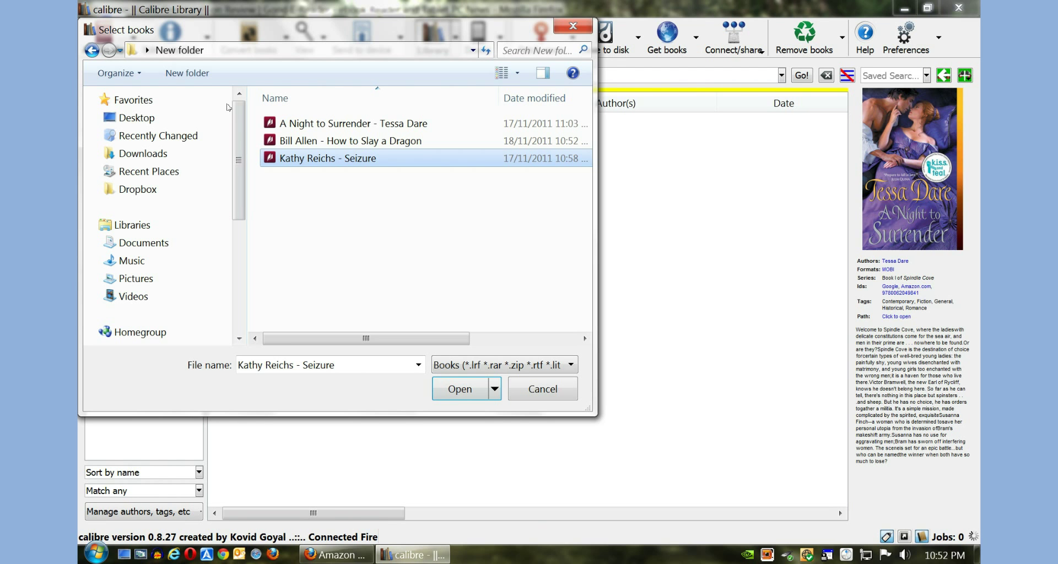
key("Return")
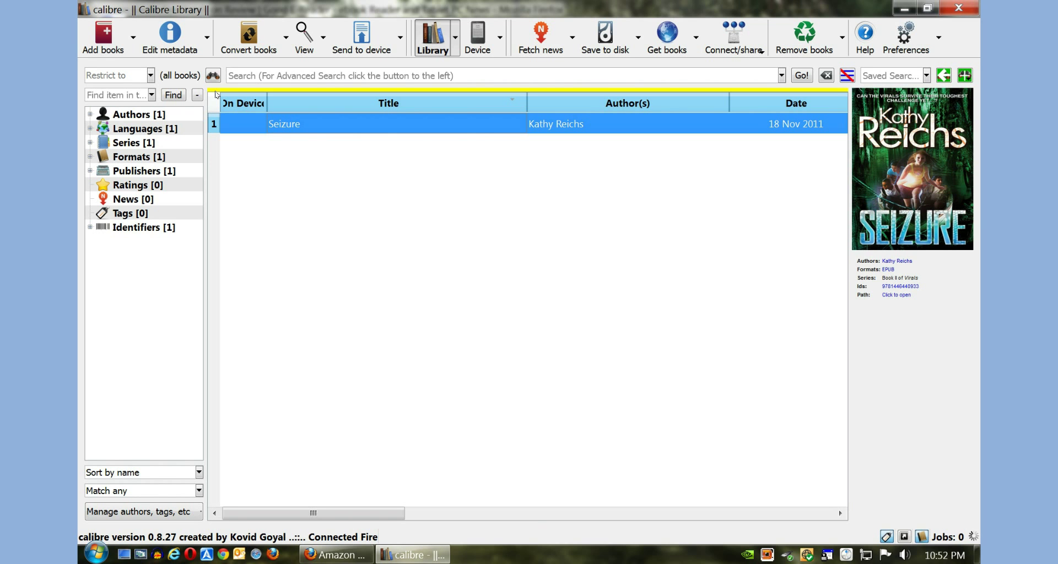
Open the Convert individually dialog for Seizure.
key("Menu")
key("Down")
key("Down")
key("Down")
key("Down")
key("Down")
key("Right")
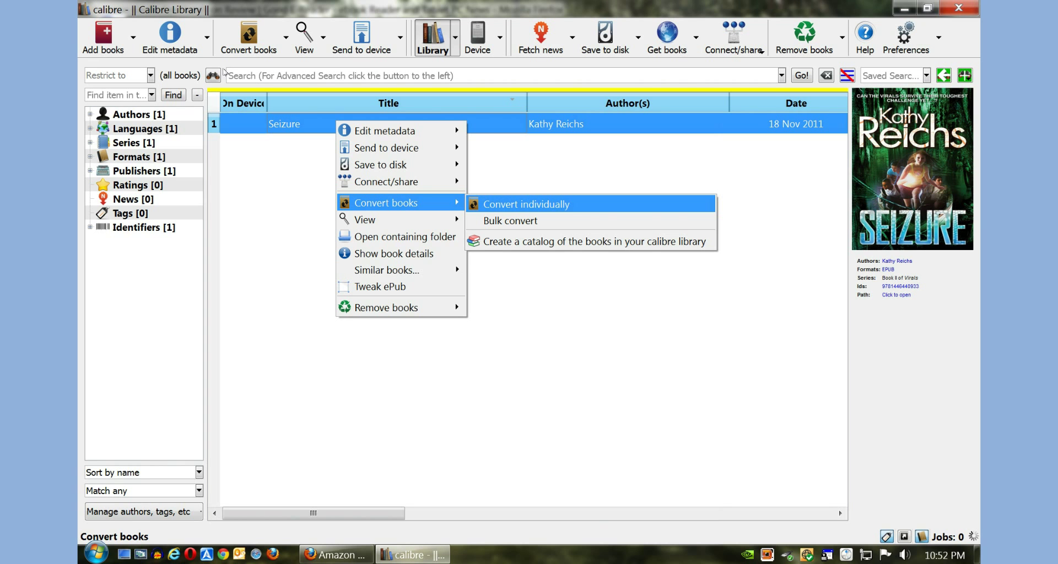
key("Return")
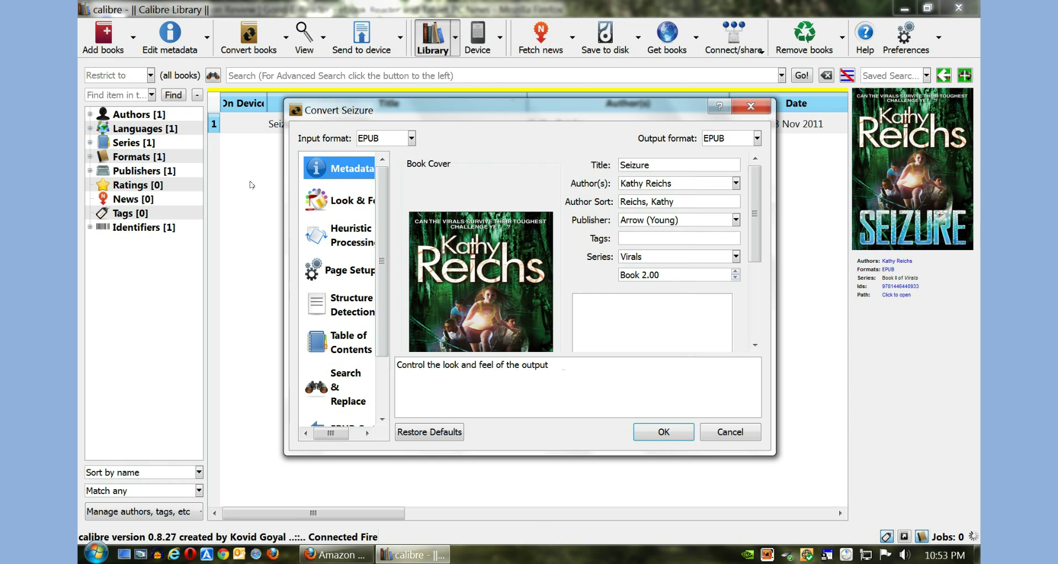
Browse the conversion pages down to Table of Contents, then return to Metadata.
key("Down")
key("Down")
key("Down")
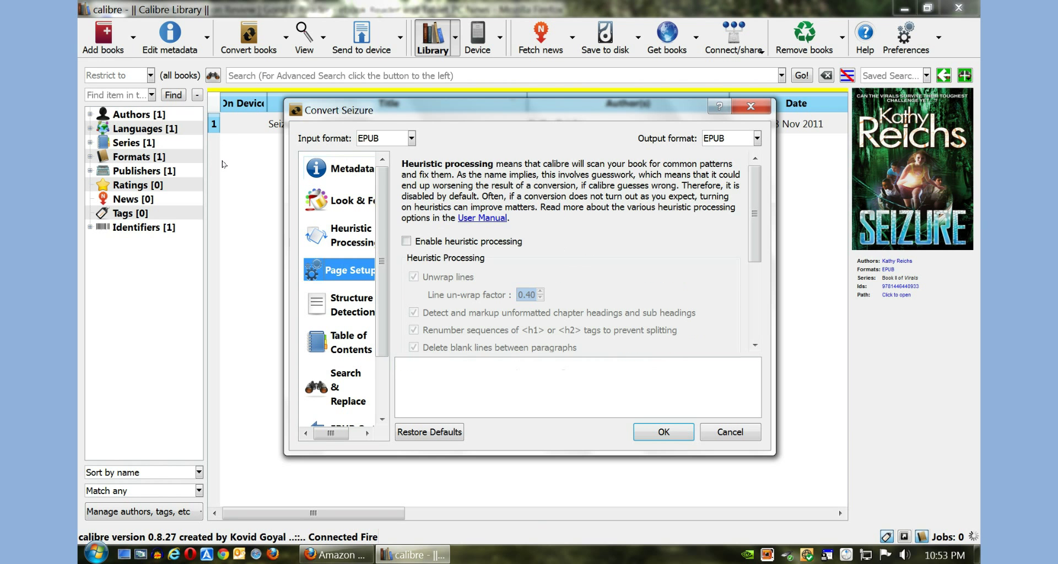
key("Down")
key("Down")
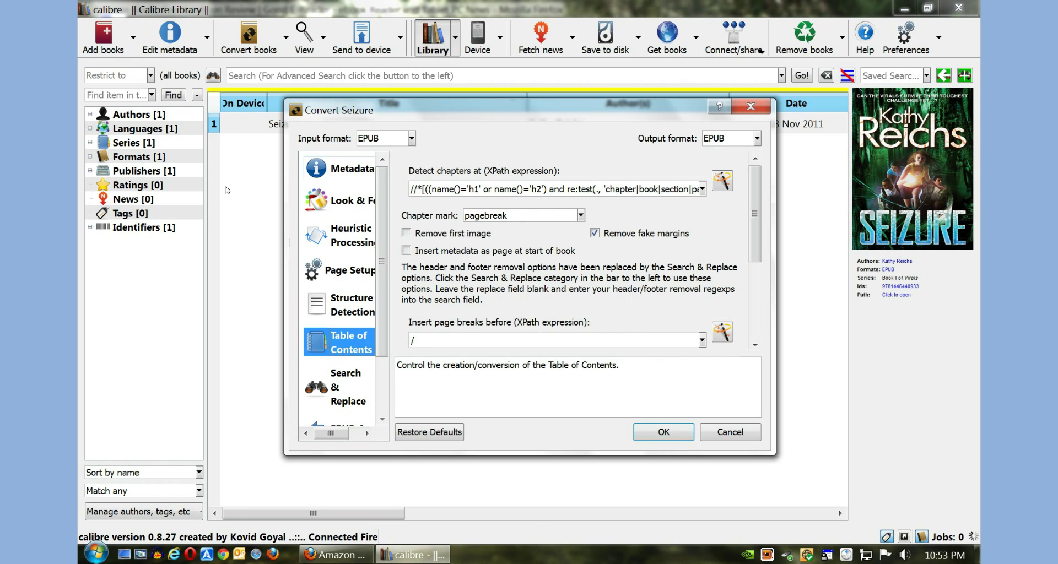
key("Home")
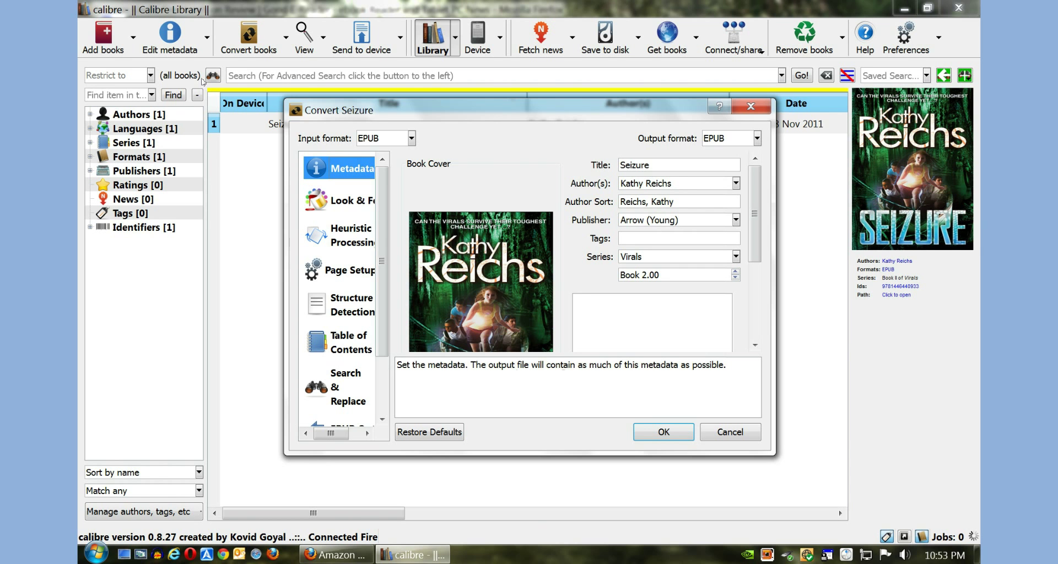
Choose MOBI as the output format for Seizure and queue the EPUB-to-MOBI conversion job.
key("alt+Down")
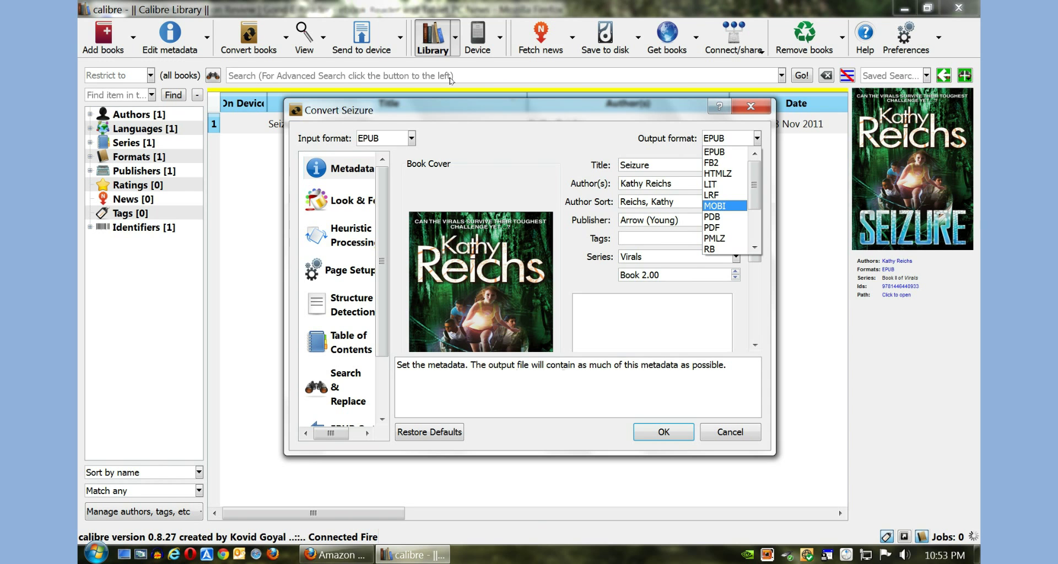
key("Return")
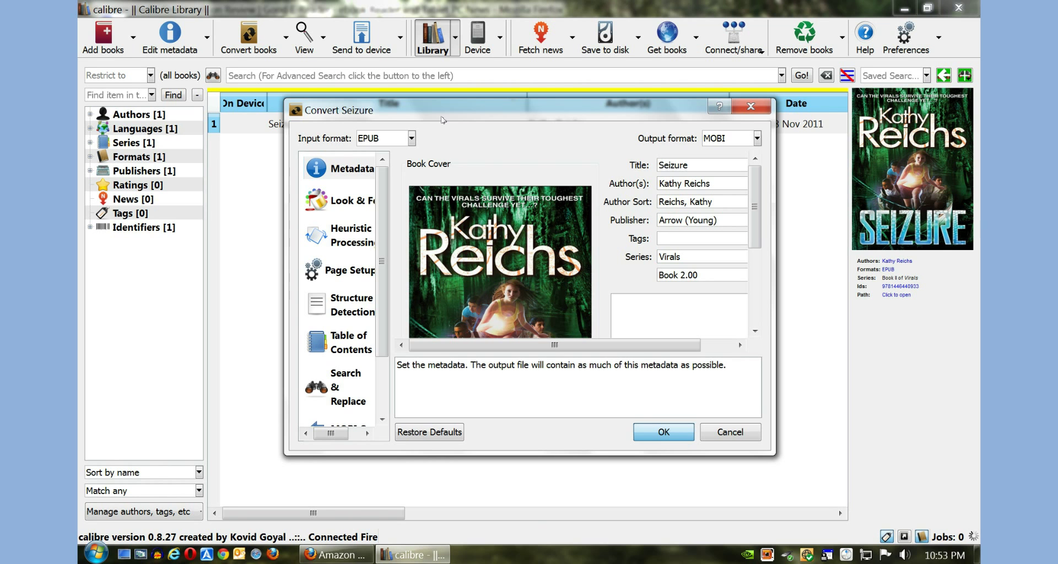
key("Return")
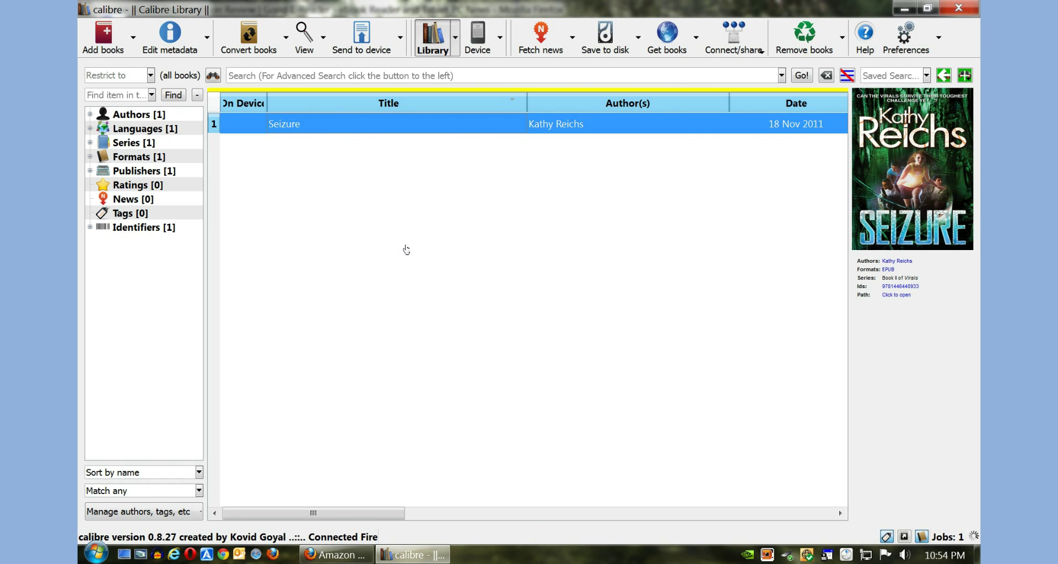
View the Seizure conversion job's log in the Jobs list, then close the log and the Jobs list.
key("alt+shift+j")
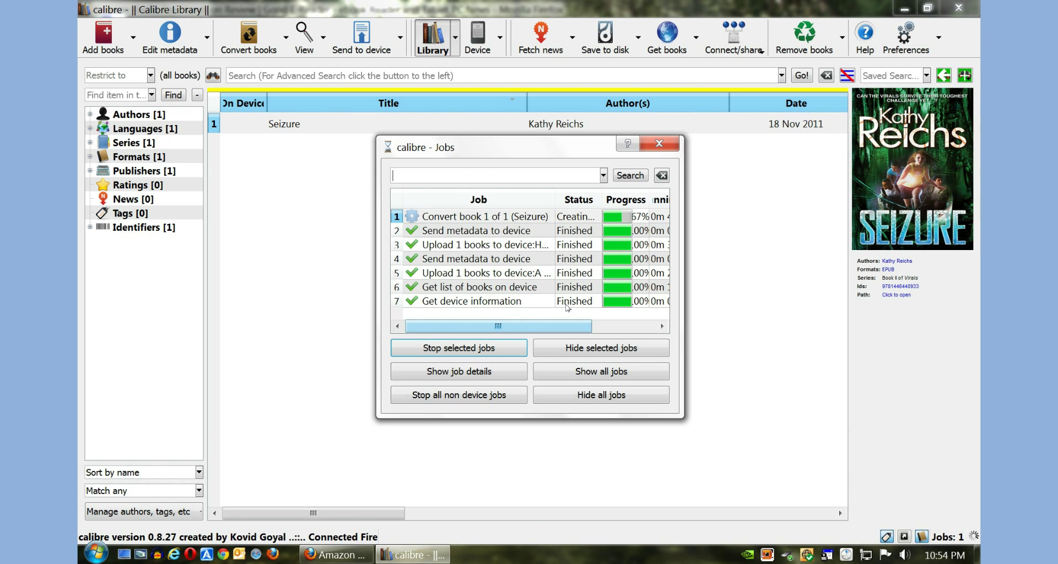
key("Tab")
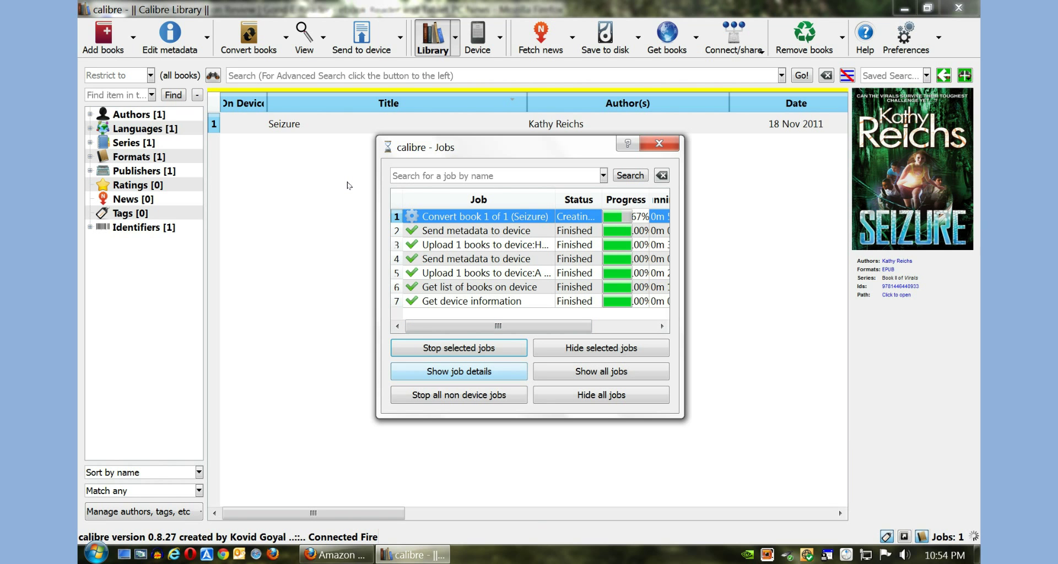
key("Tab")
key("Tab")
key("Return")
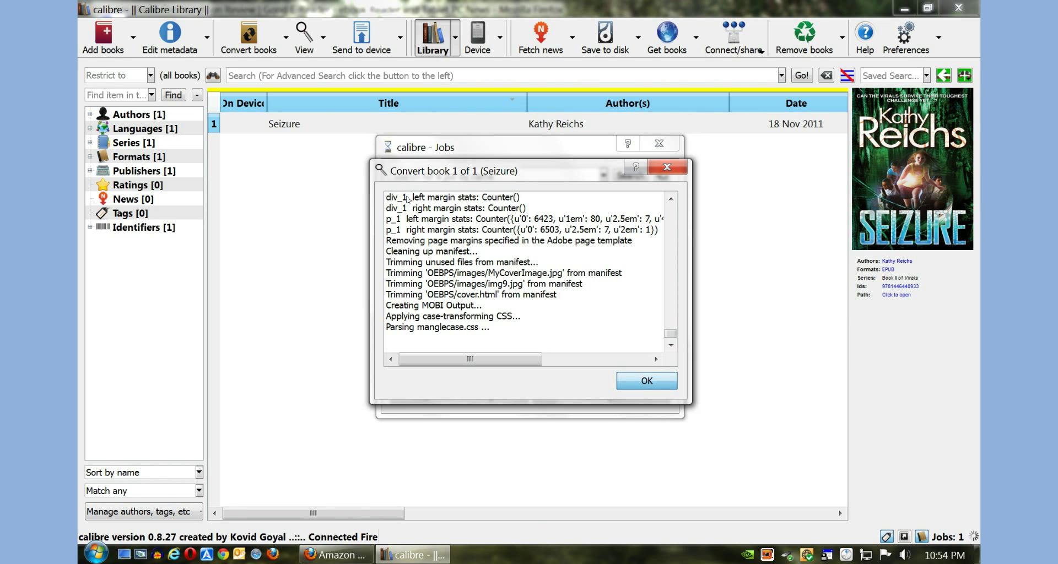
key("Escape")
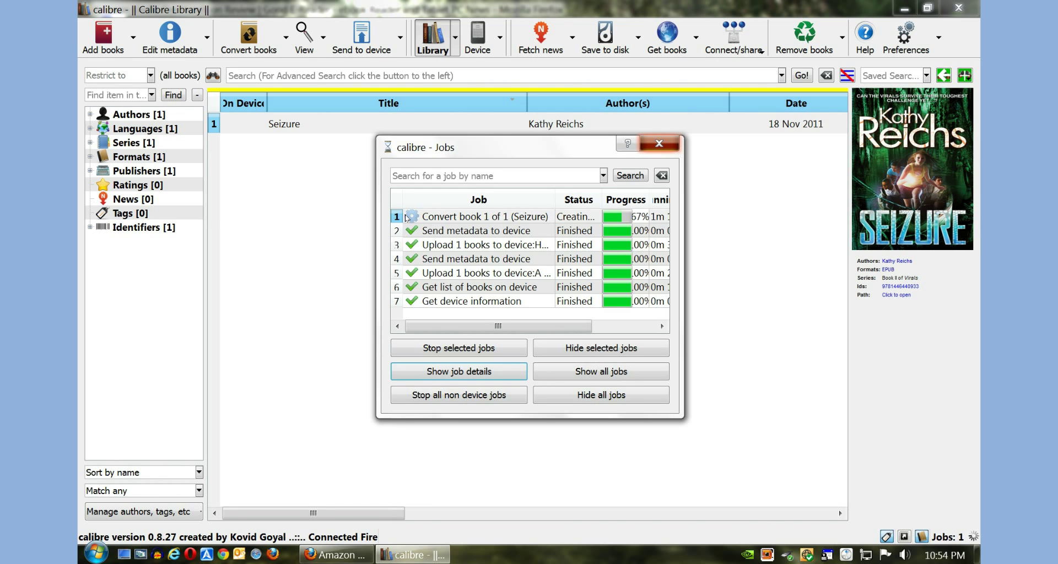
key("Escape")
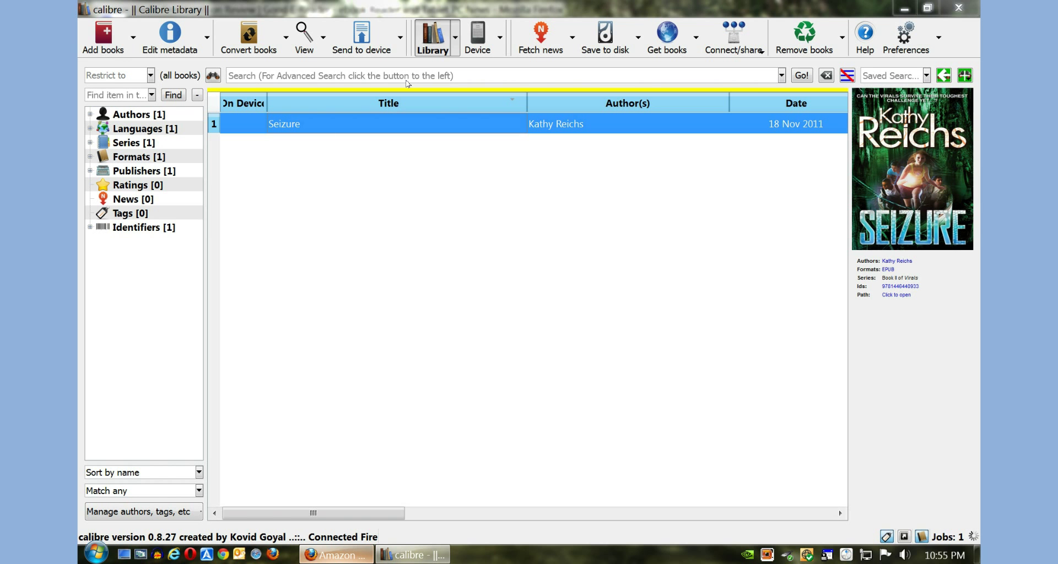
Return to the Good E-Reader article in Firefox and scroll down to its photo gallery.
key("alt+Tab")
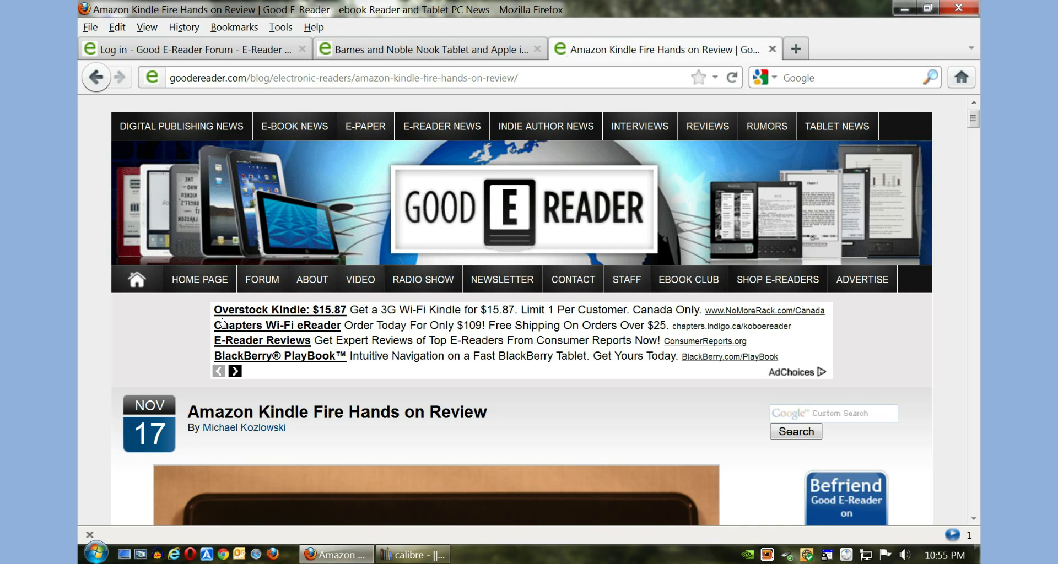
scroll(193, 317, "down", 1)
scroll(160, 297, "up", 1)
scroll(110, 166, "down", 1)
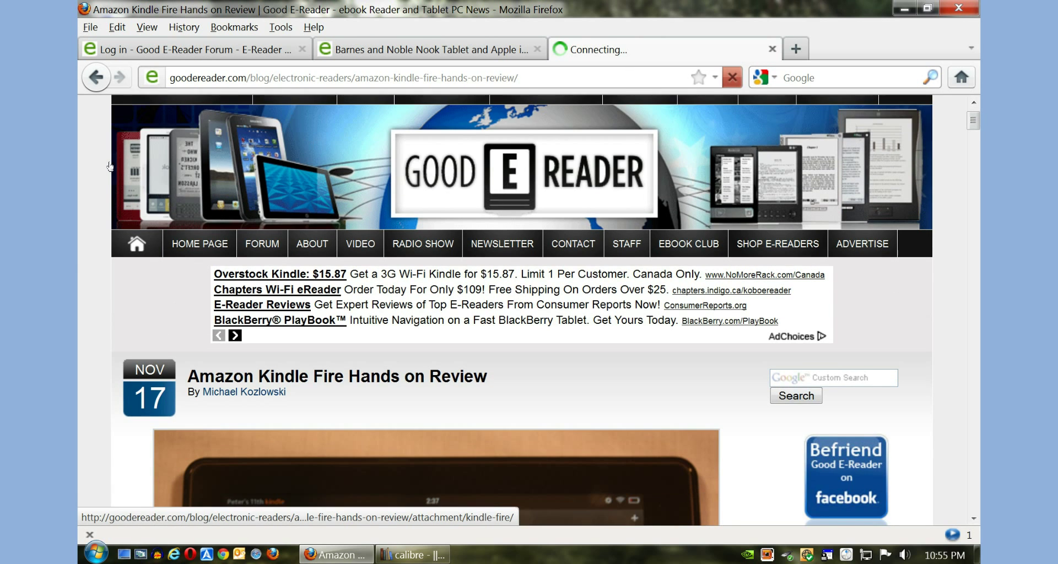
scroll(110, 166, "down", 2)
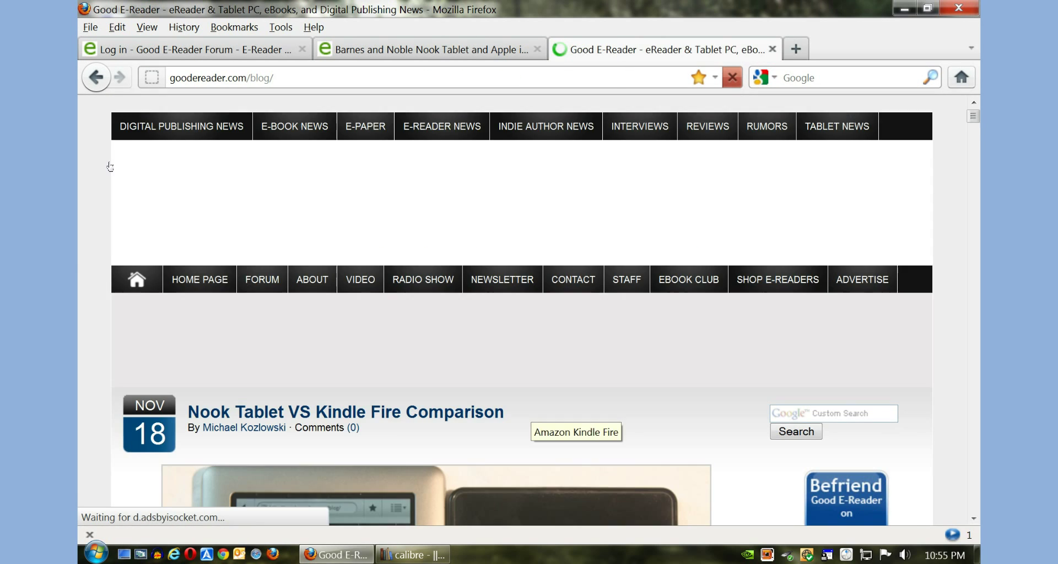
scroll(111, 166, "down", 1)
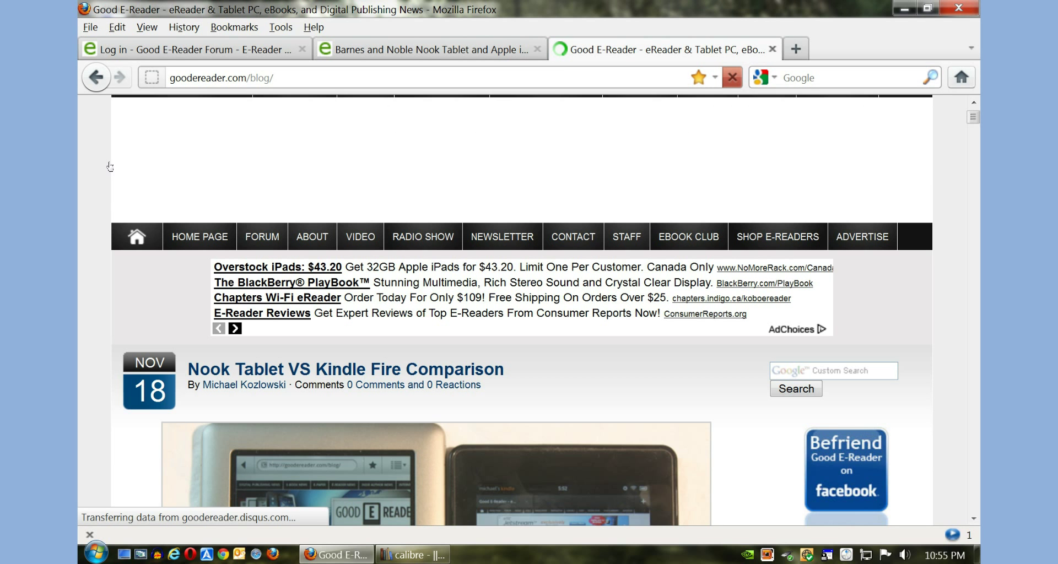
scroll(110, 166, "down", 2)
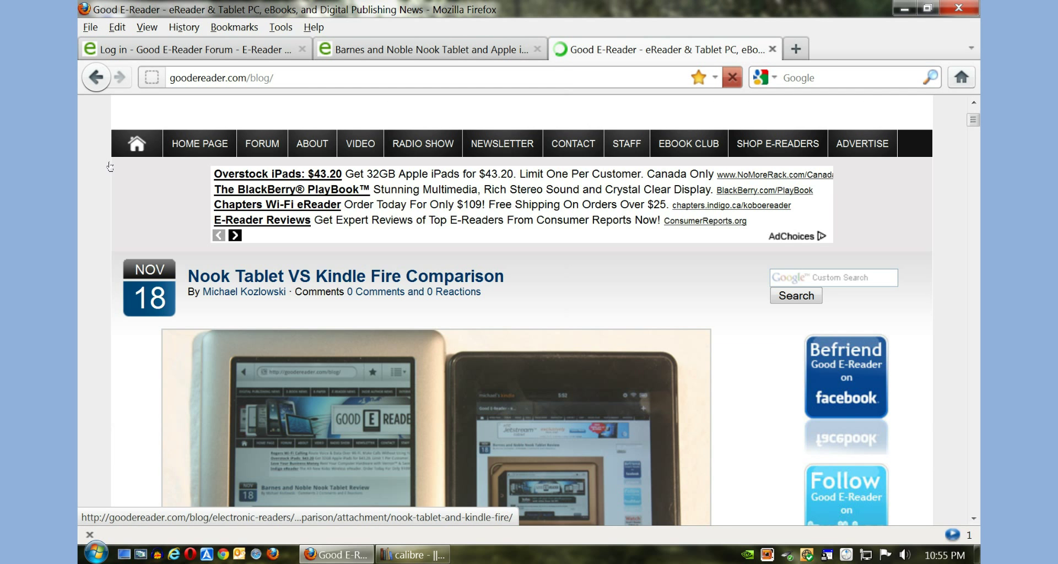
scroll(110, 166, "down", 20)
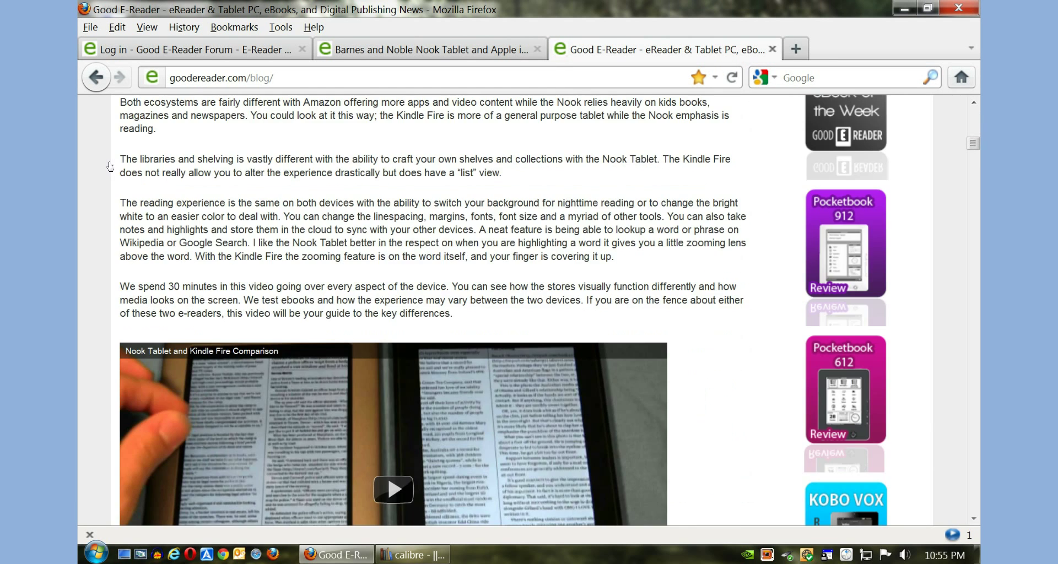
scroll(110, 167, "up", 3)
scroll(110, 166, "down", 1)
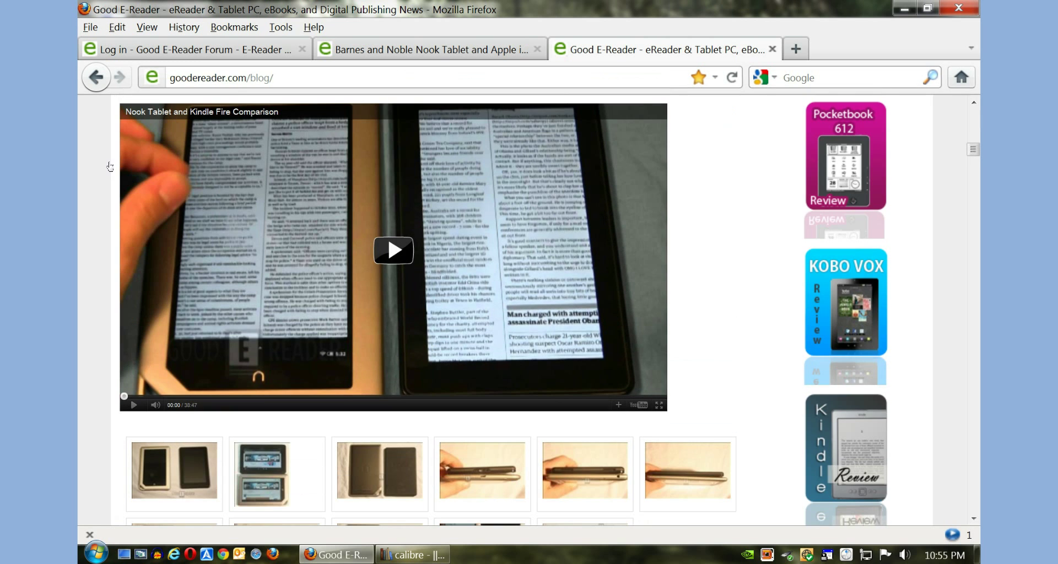
Step through the Nook Tablet vs Kindle Fire comparison photos in the gallery viewer, then close it.
left_click(297, 228)
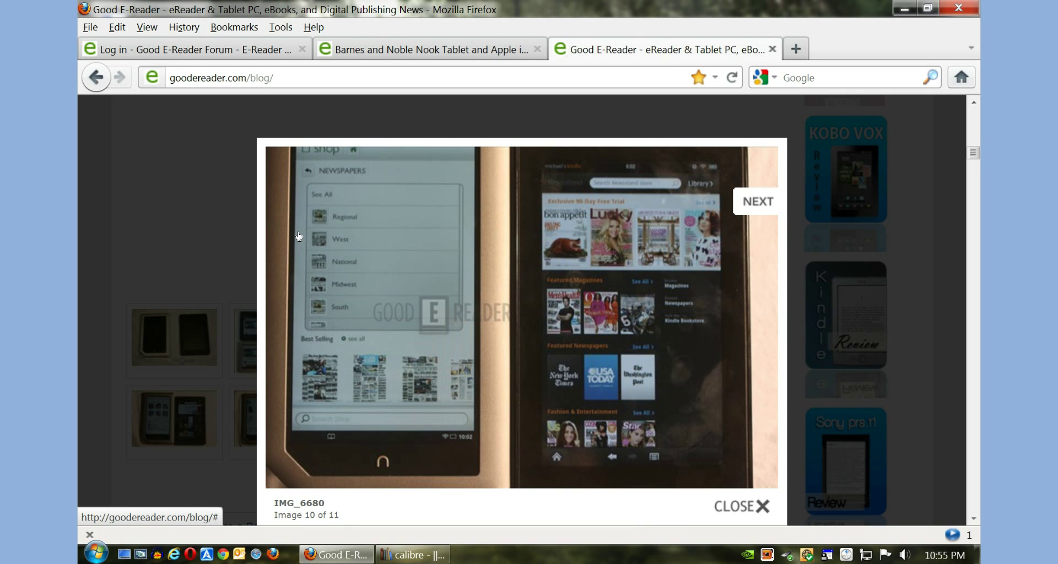
left_click(459, 121)
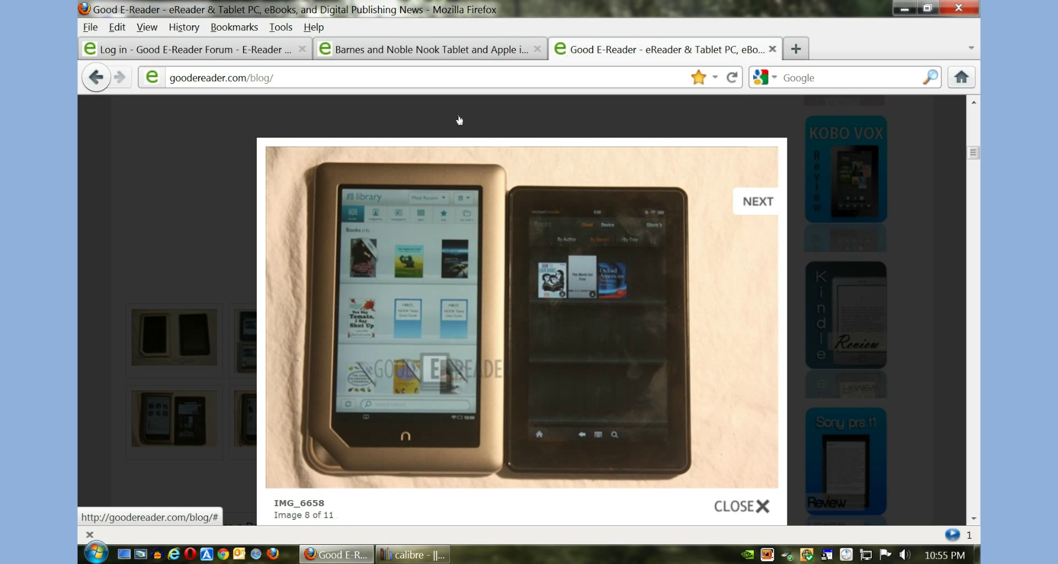
key("Right")
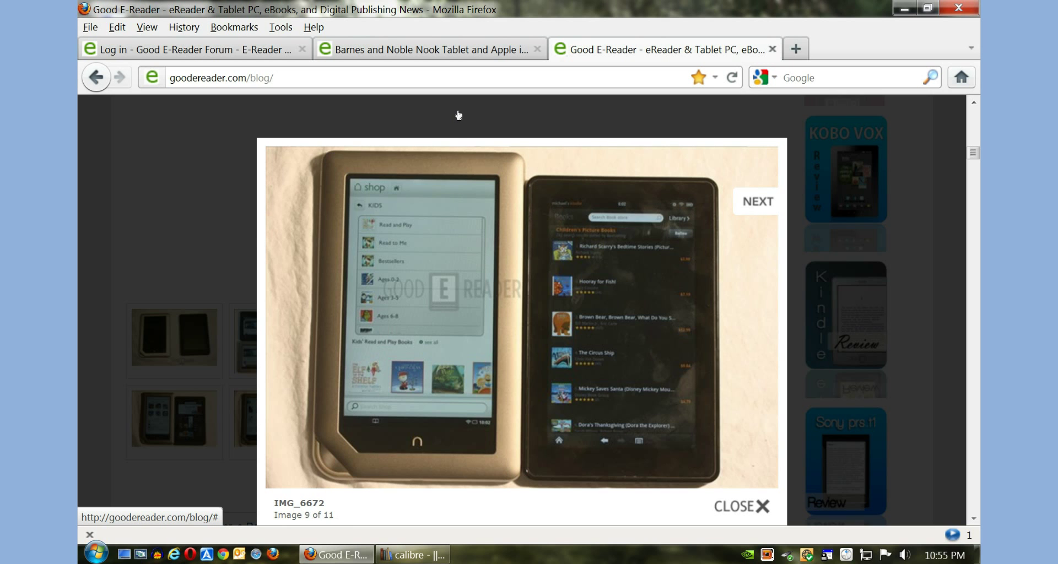
key("Right")
key("Escape")
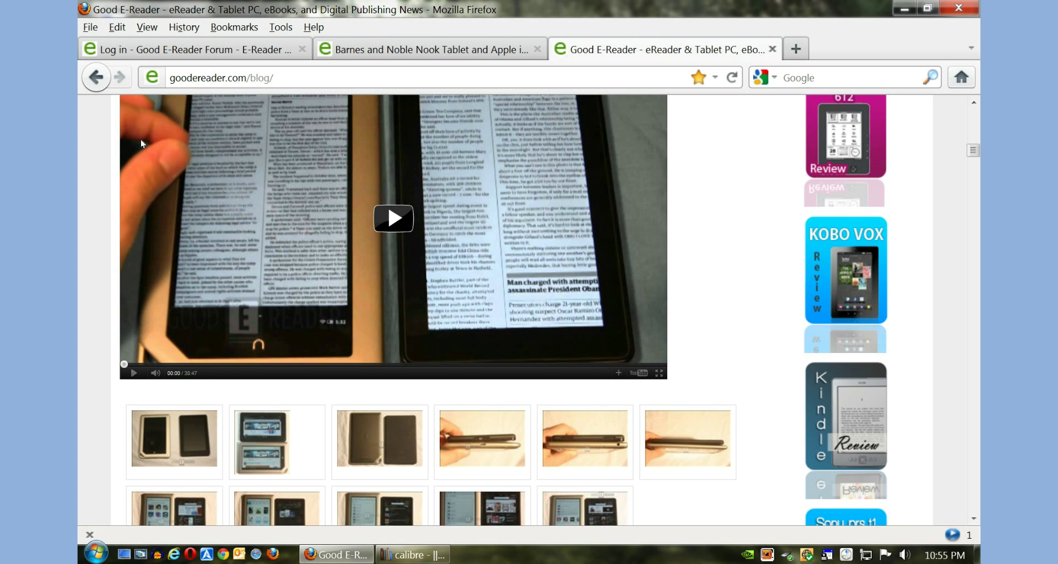
Switch from Firefox to the calibre library, where Seizure is still converting.
key("alt+Tab")
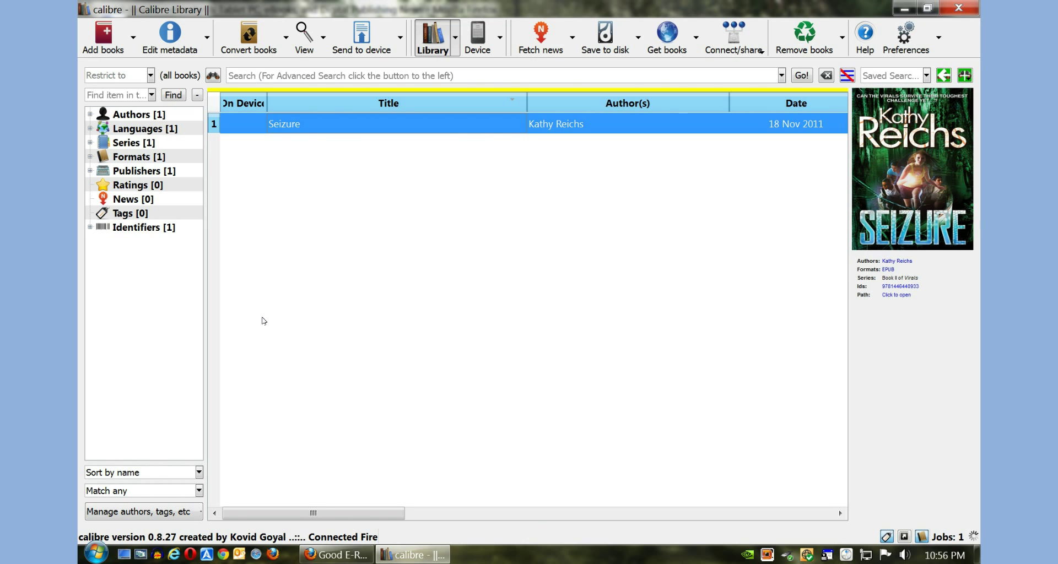
Bring up the Seizure book's actions menu, then open the Windows Start menu over calibre.
key("Menu")
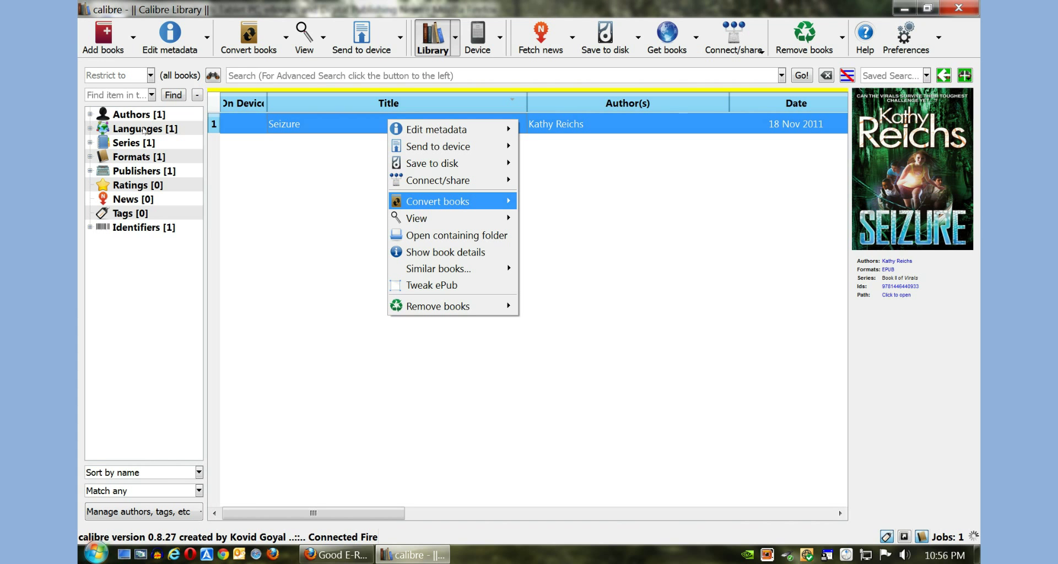
key("super")
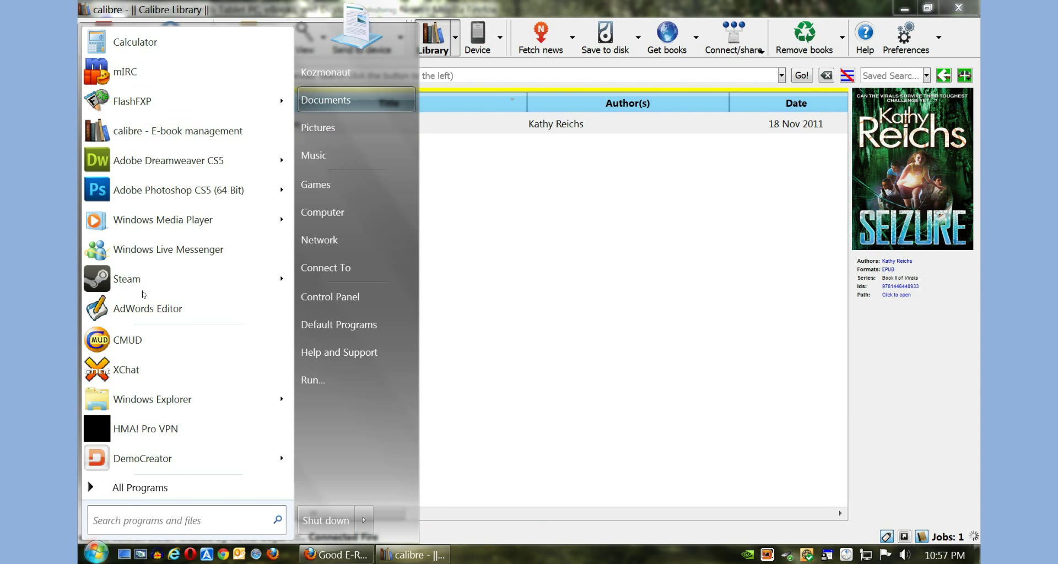
Open a maximized Explorer window, check the KINDLE (H:) Music folder, then open its Pictures folder.
key("Return")
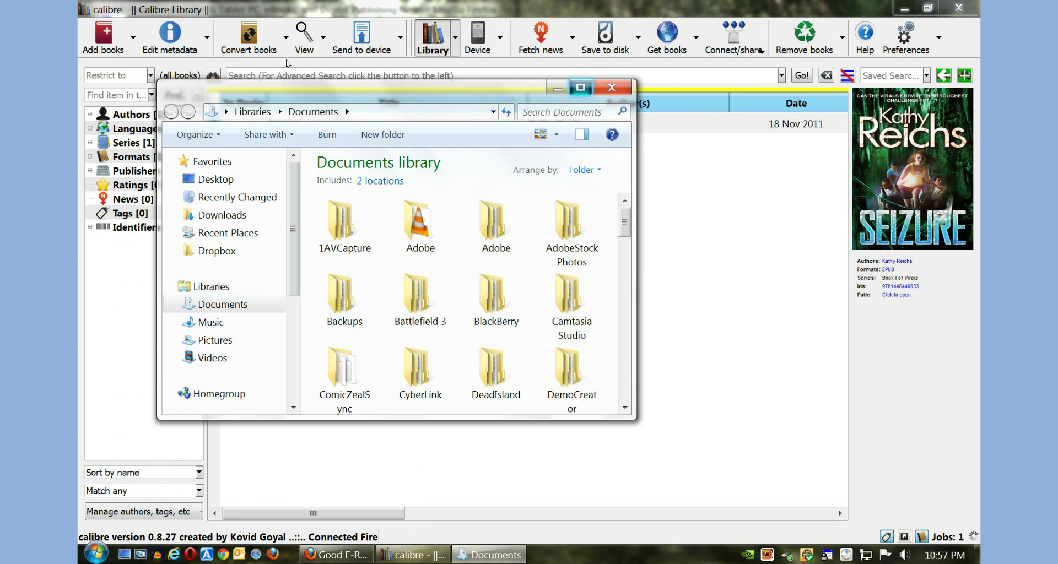
key("super+Up")
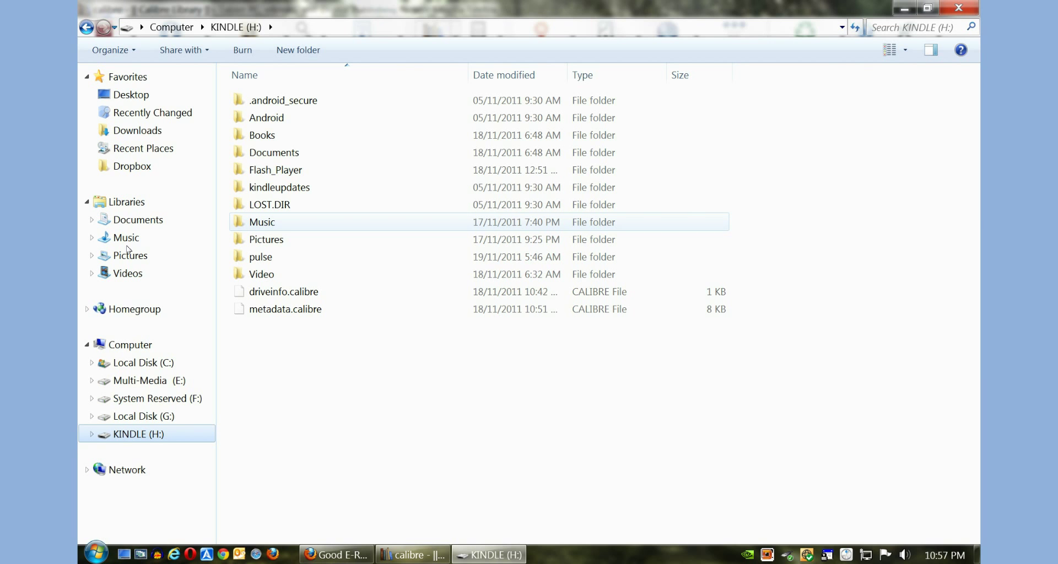
key("Tab")
key("Return")
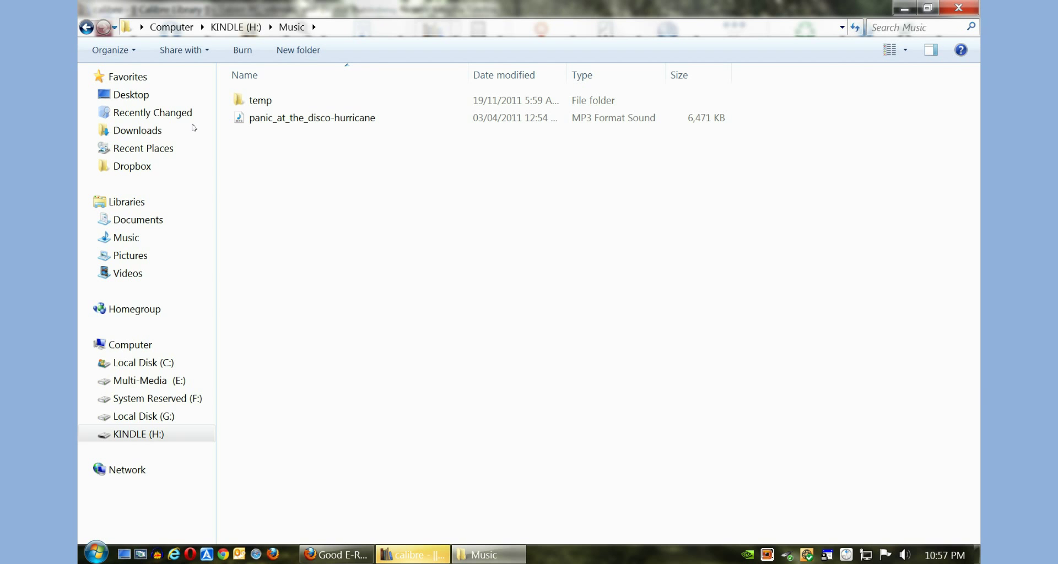
left_click(86, 27)
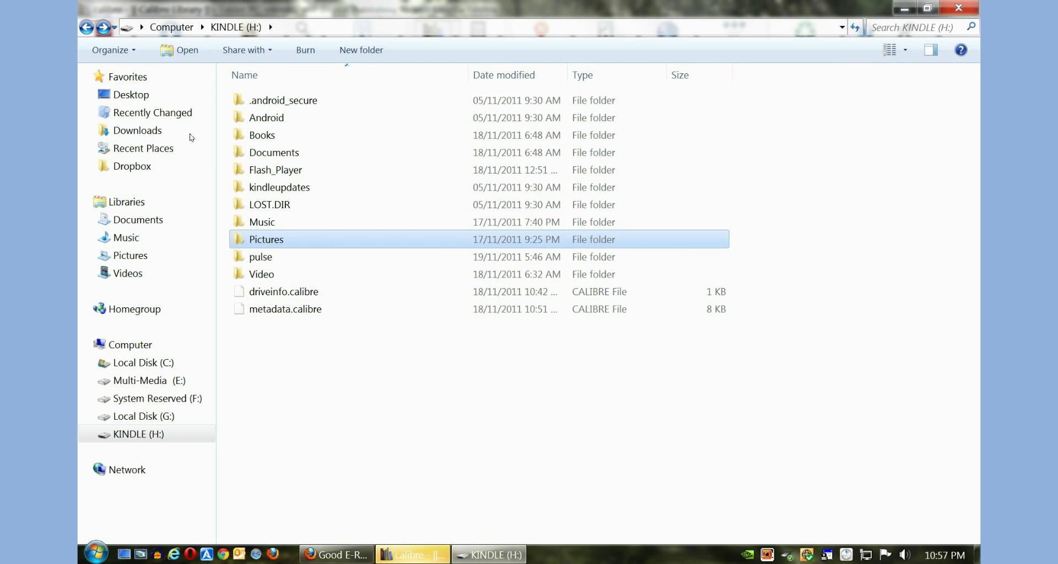
key("Return")
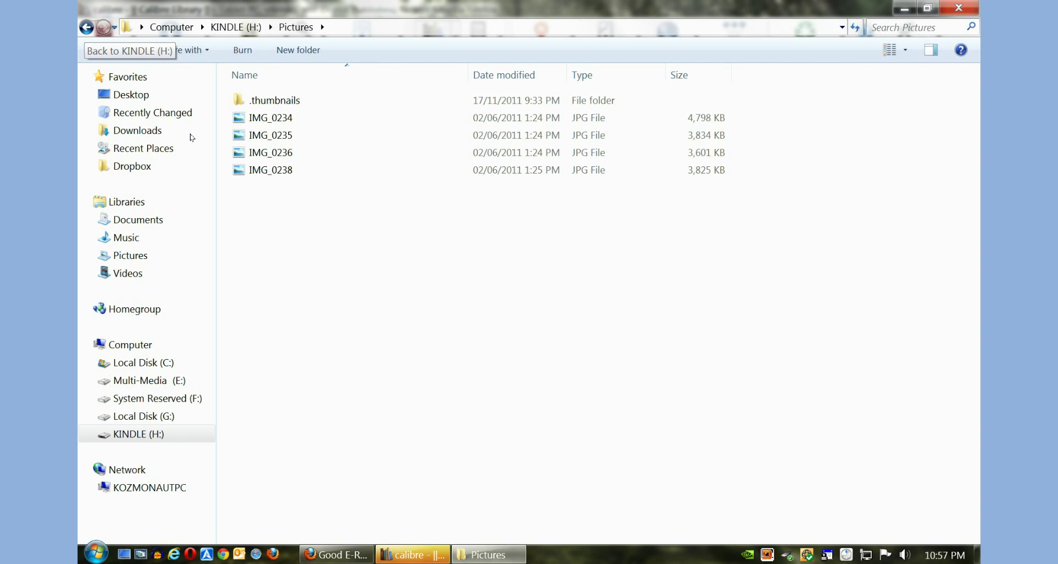
Look inside the Kindle's Books and covers folders, then open the KINDLE (H:) Documents folder.
left_click(85, 27)
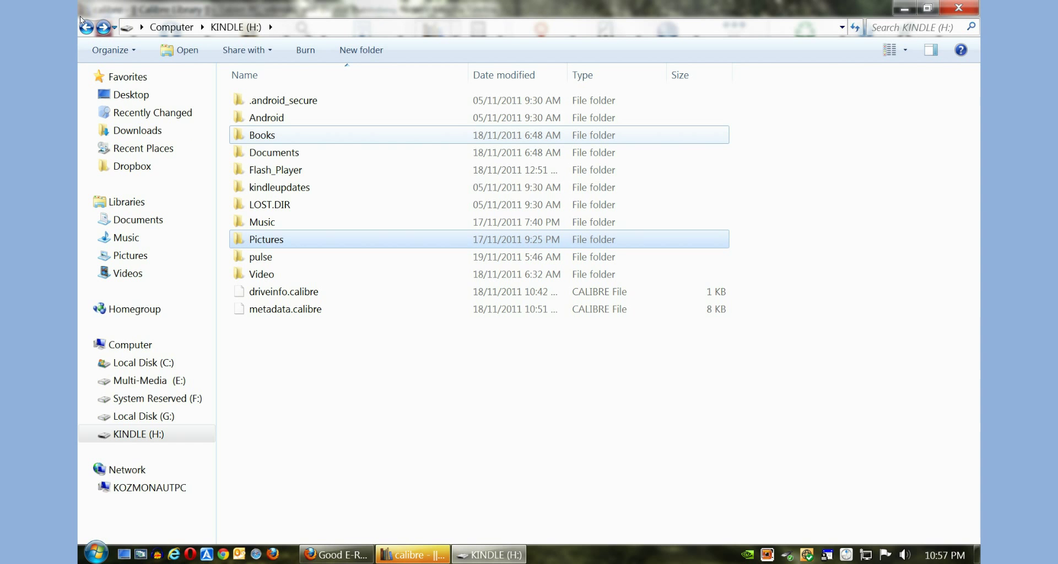
key("b")
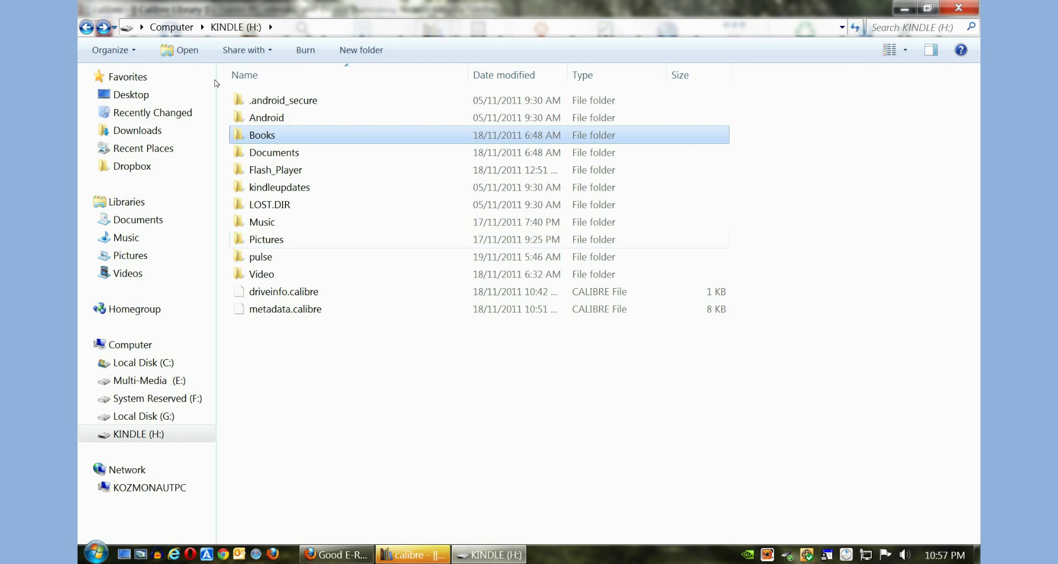
key("Return")
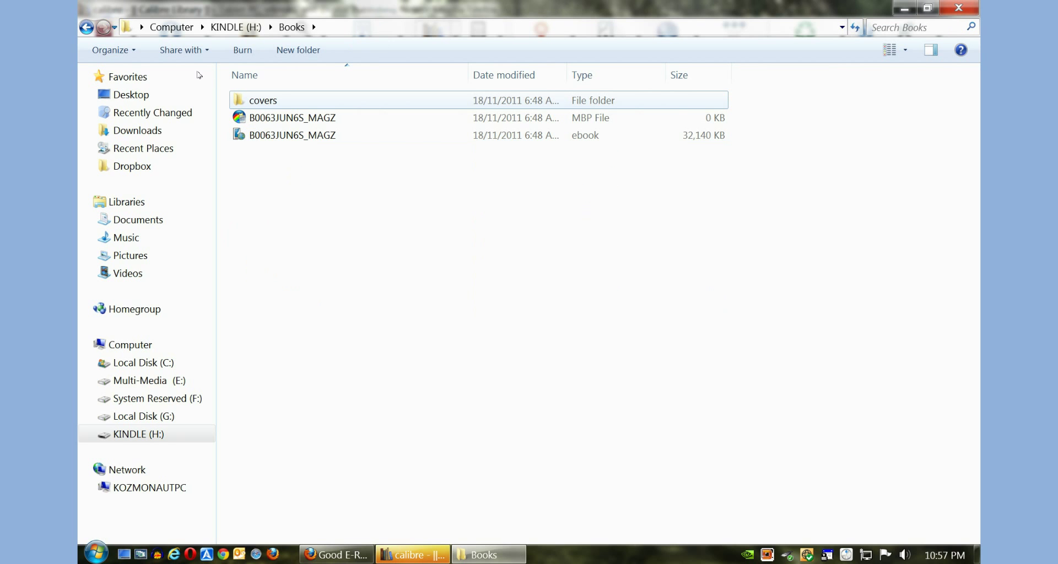
key("c")
key("Return")
double_click(84, 25)
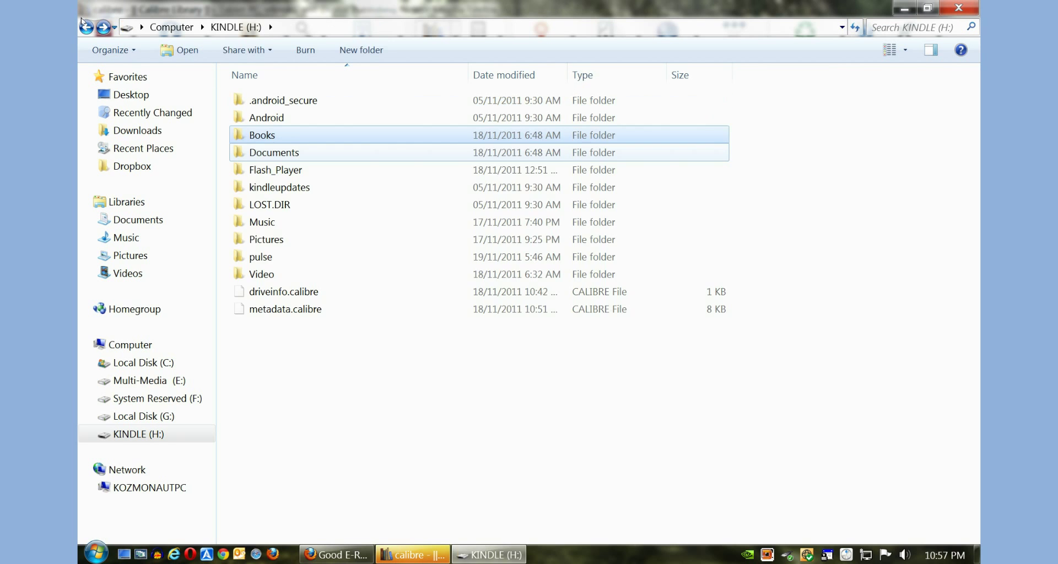
key("d")
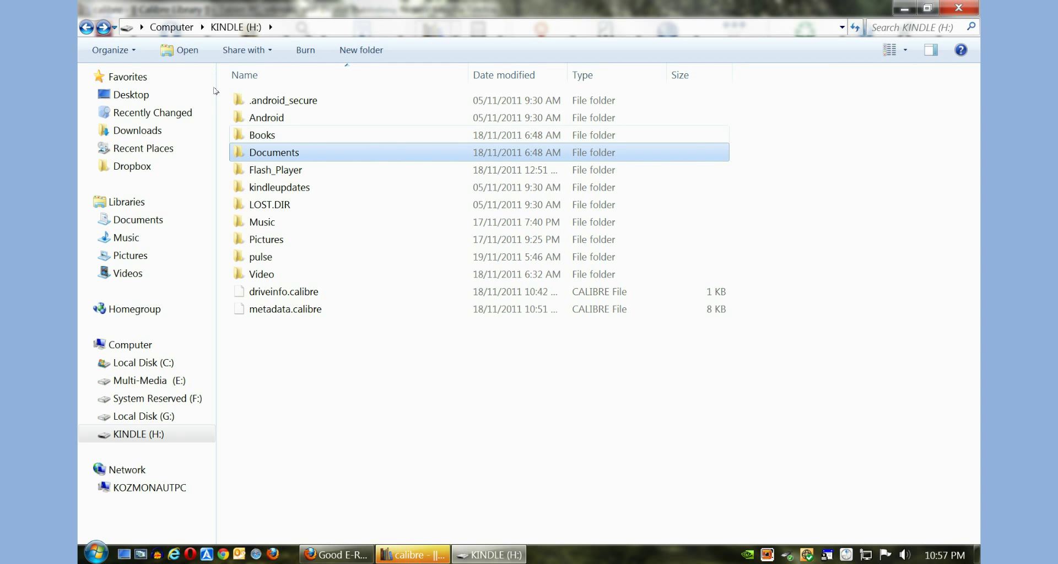
key("Return")
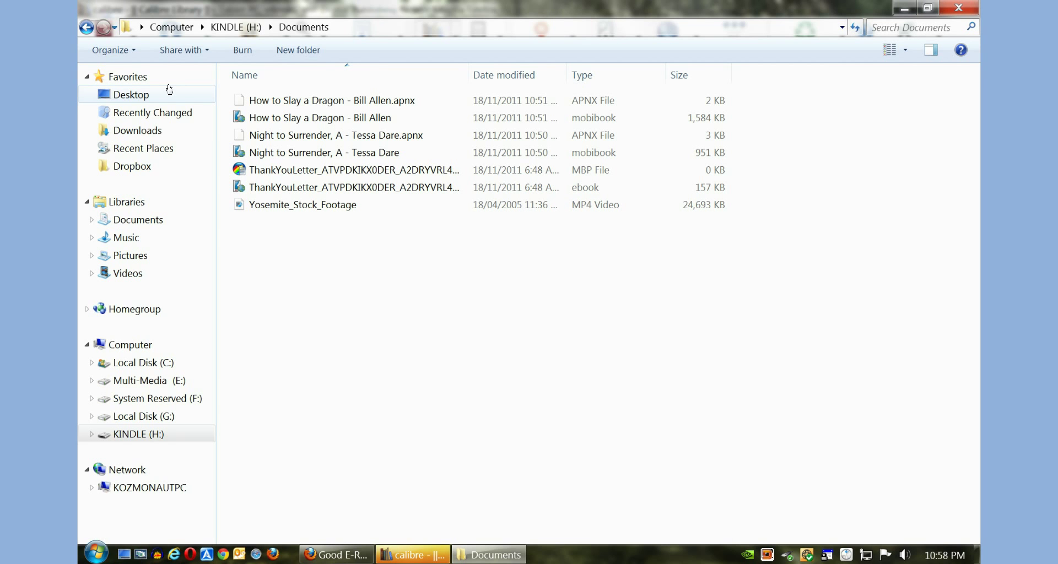
Copy the Kathy Reichs - Seizure mobibook from the Desktop and paste it into KINDLE (H:) Documents.
left_click(141, 93)
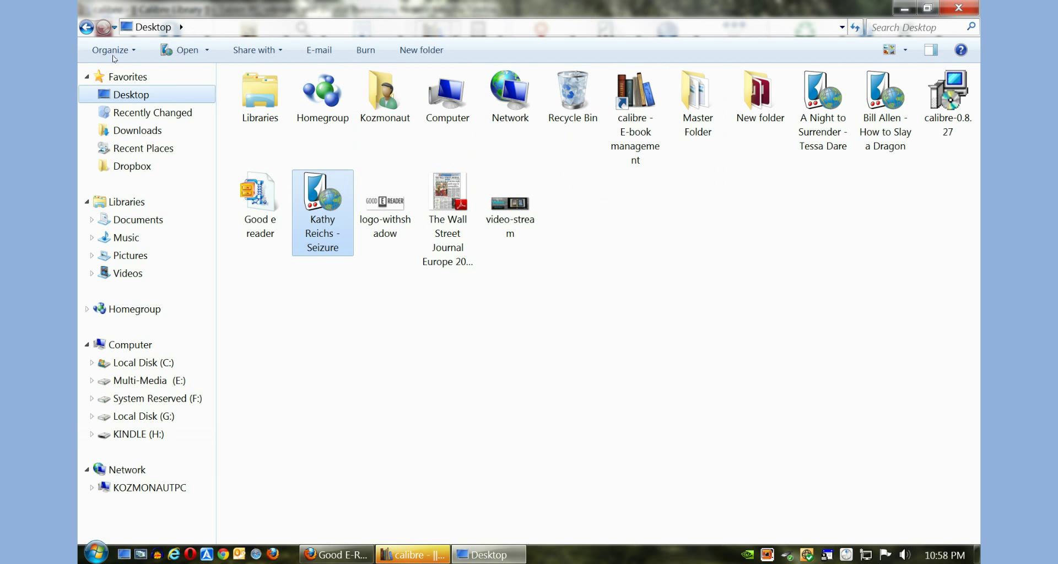
key("shift+F10")
key("Escape")
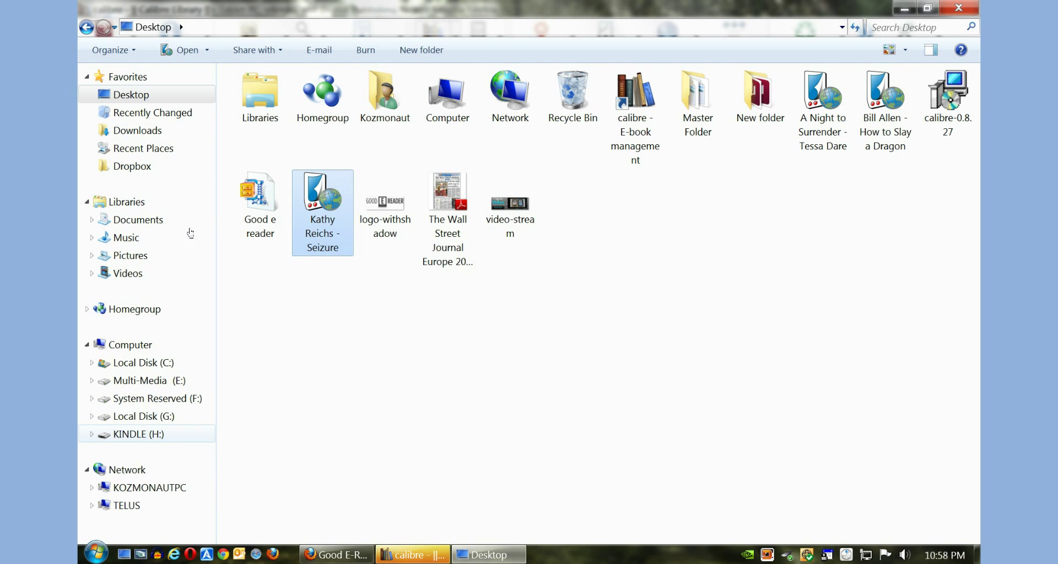
key("BackSpace")
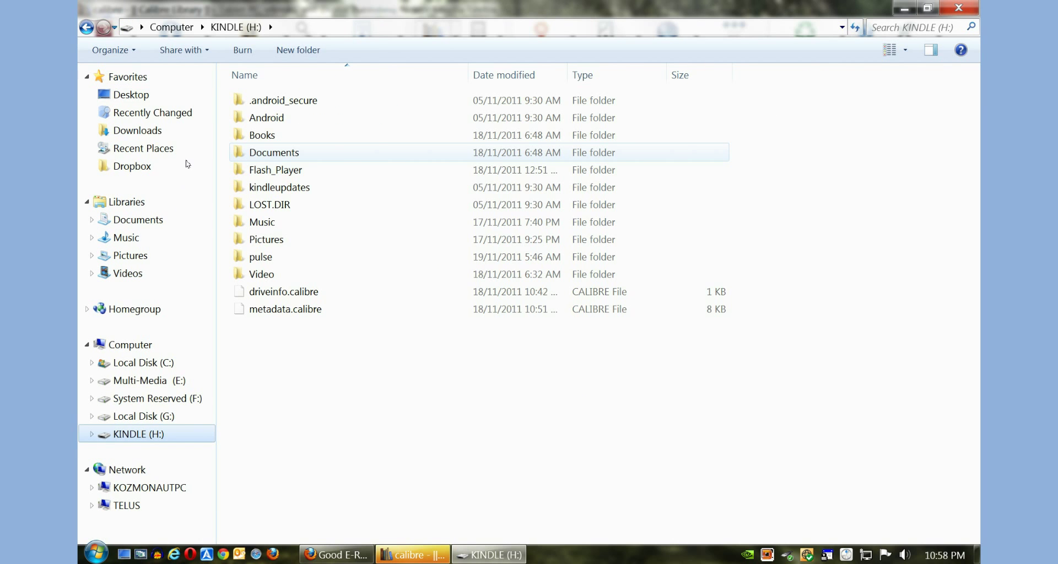
key("Return")
key("shift+F10")
key("p")
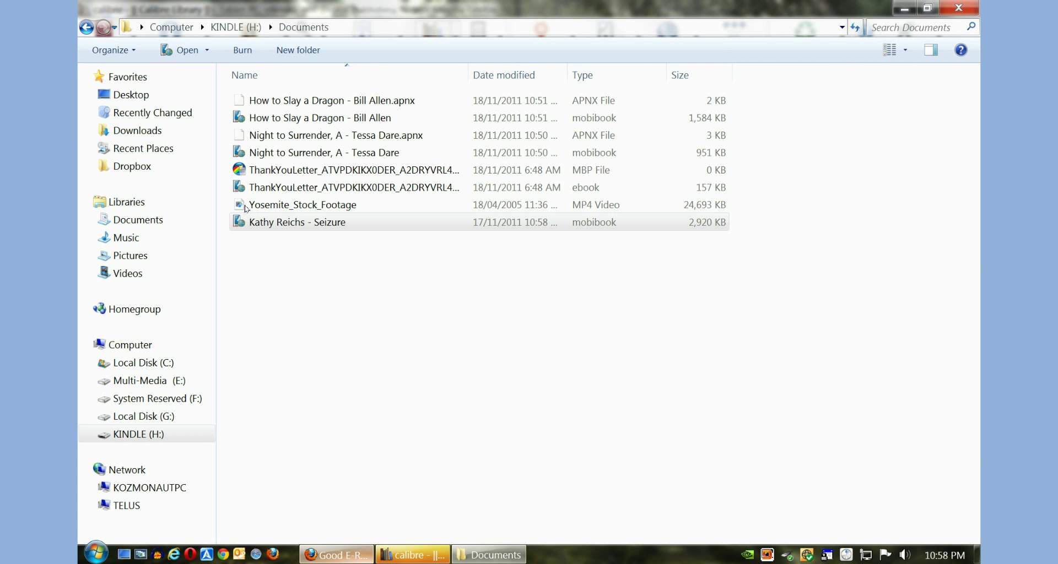
Switch to Firefox and scroll to the top of the Nook Tablet VS Kindle Fire Comparison post.
key("alt+Tab")
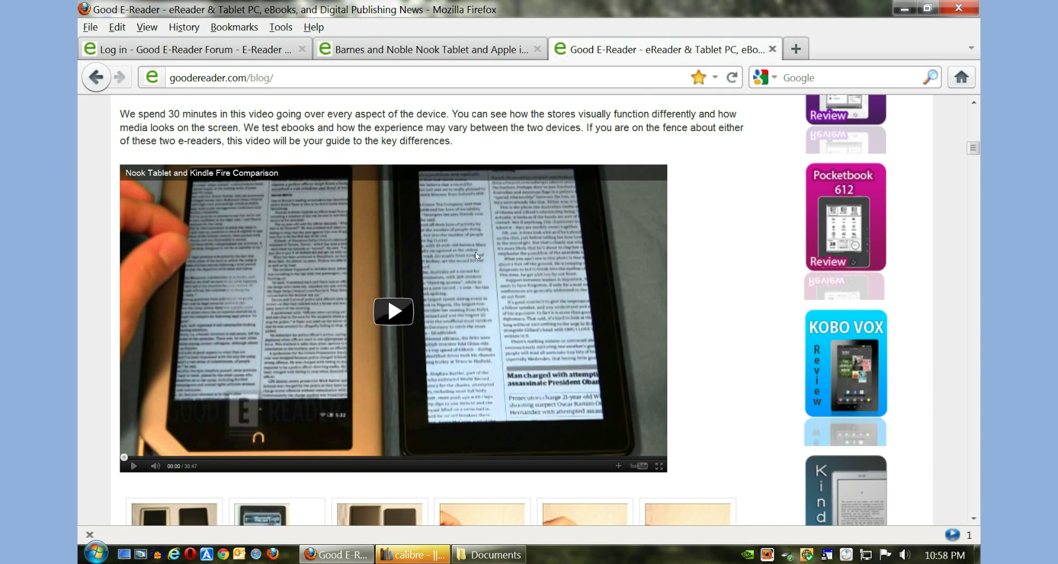
scroll(388, 298, "up", 3)
scroll(587, 100, "up", 10)
scroll(585, 85, "down", 10)
scroll(585, 85, "up", 5)
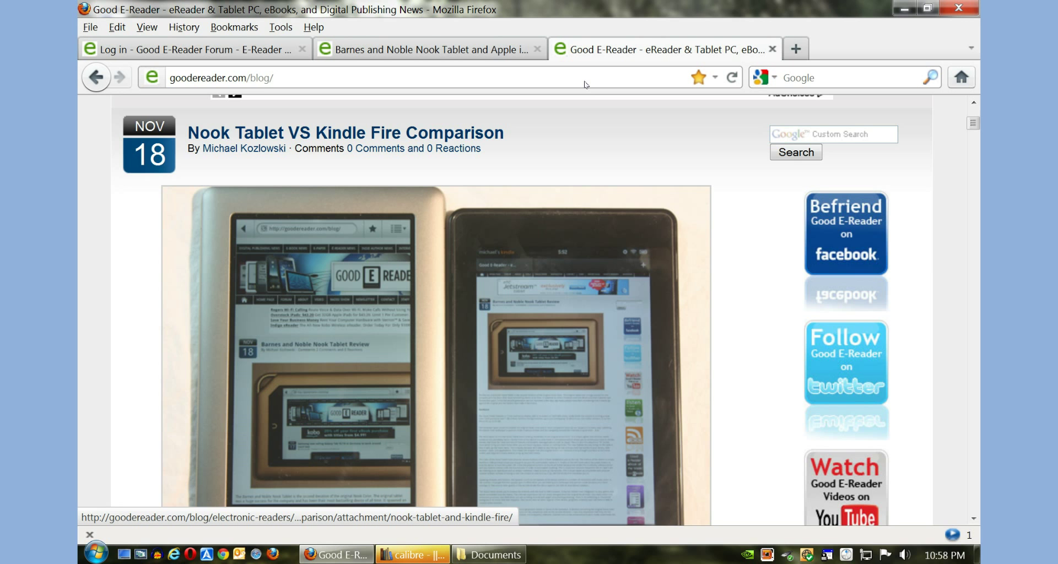
scroll(586, 84, "up", 5)
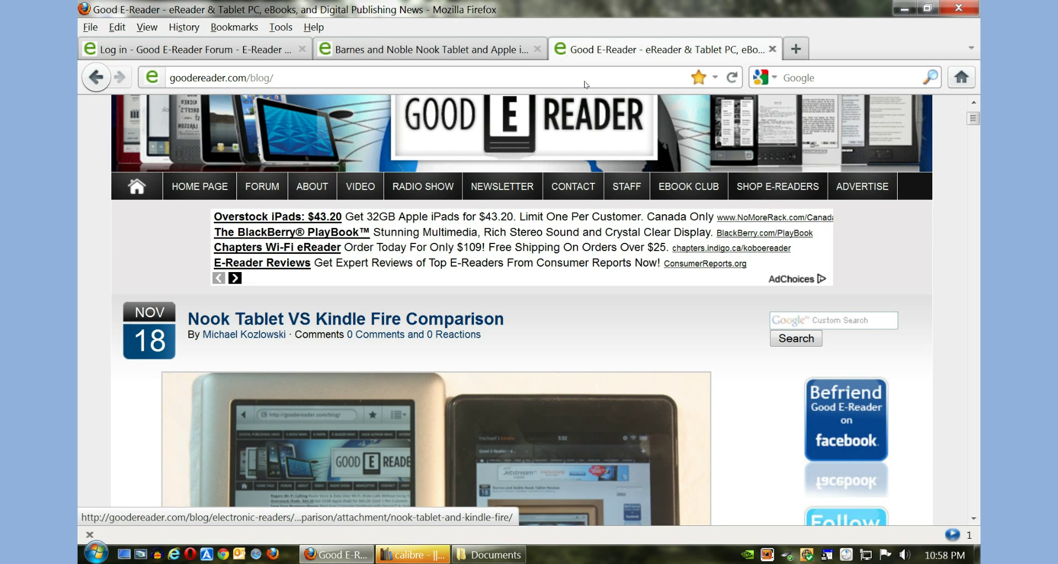